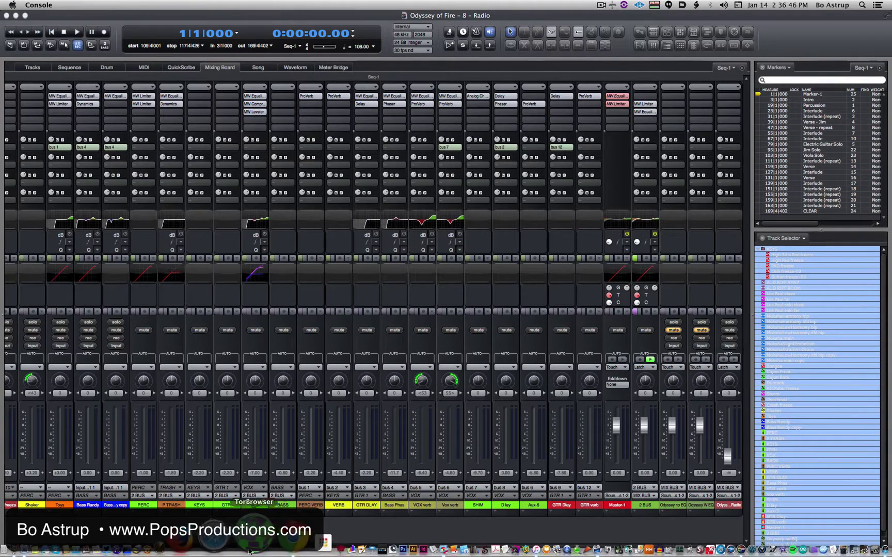
# Step: Bring the USB Overdrive website in Chrome in front of Digital Performer
pyautogui.click(254, 542)
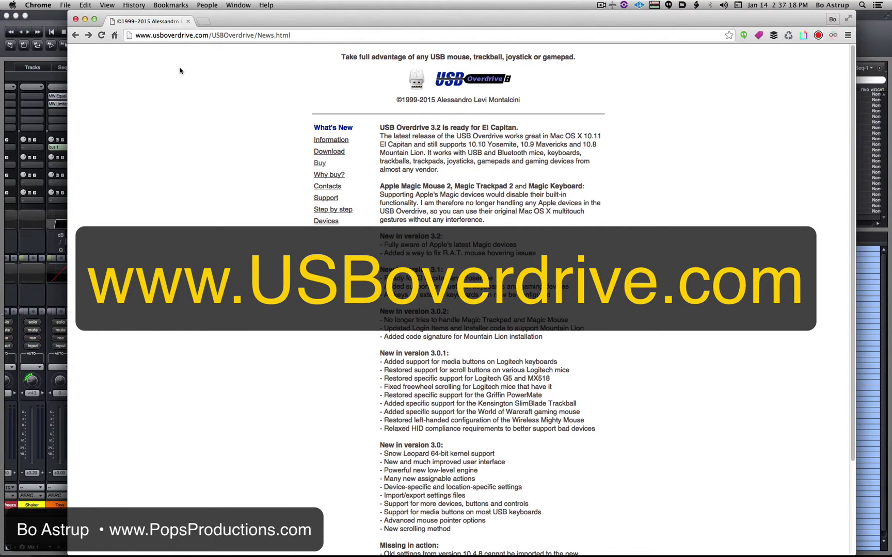
# Step: Open System Preferences from the Apple menu to reach the USB Overdrive pane
pyautogui.click(12, 6)
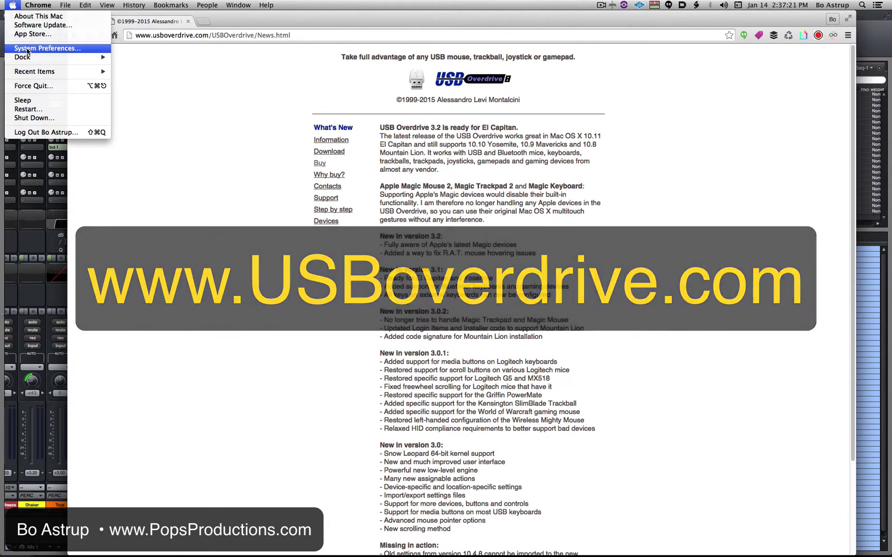
pyautogui.click(31, 48)
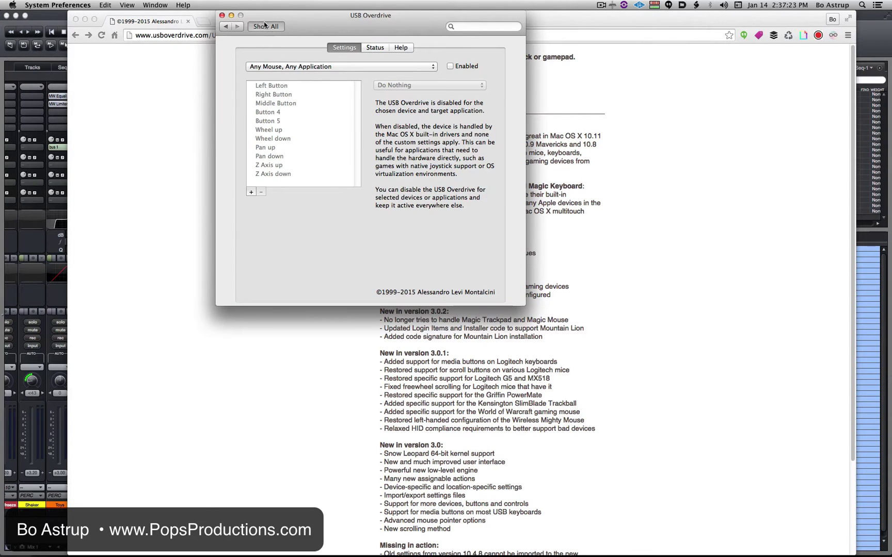
pyautogui.click(264, 26)
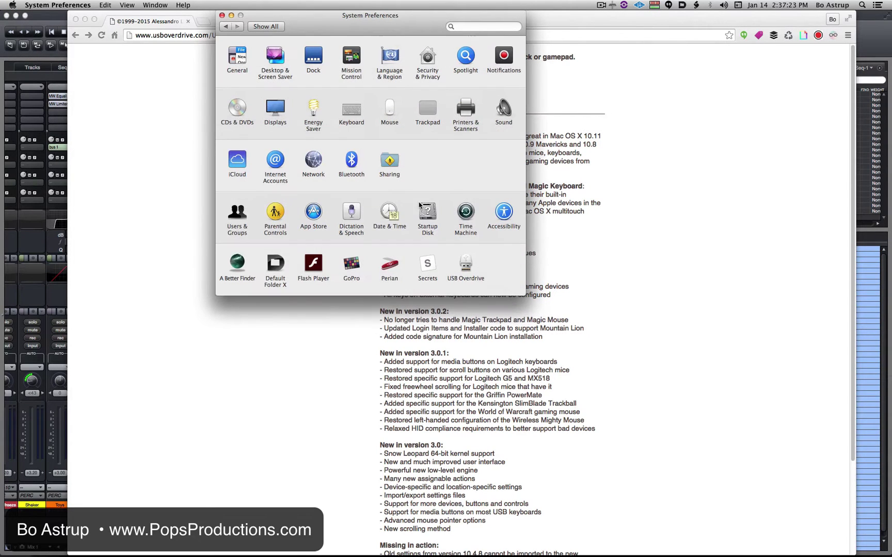
pyautogui.click(465, 265)
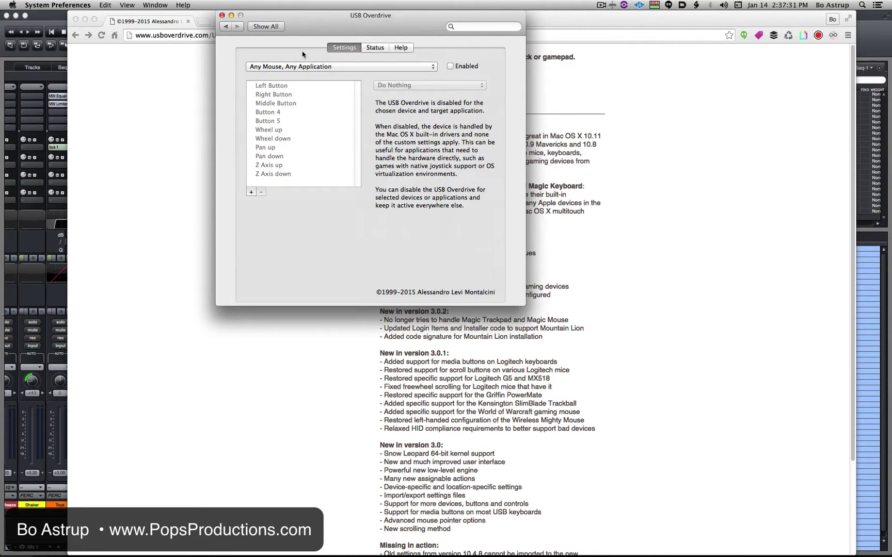
pyautogui.click(380, 49)
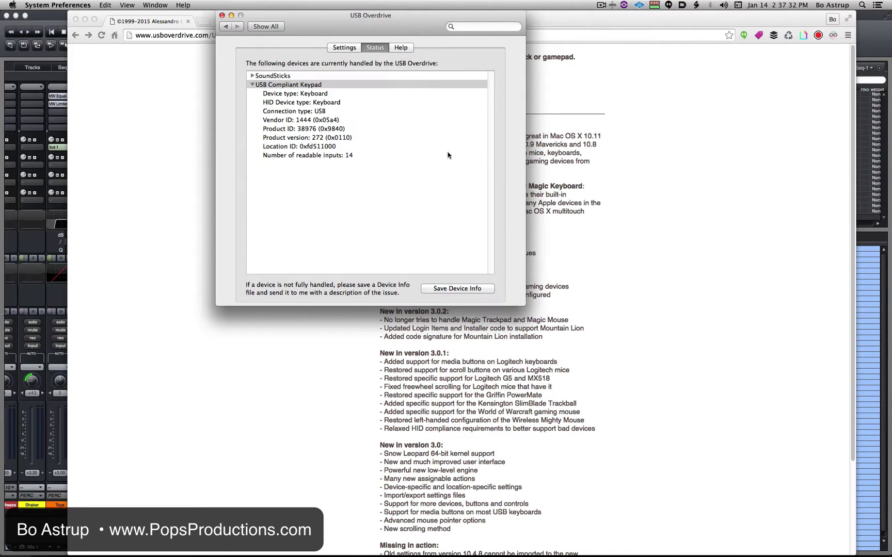
pyautogui.click(252, 85)
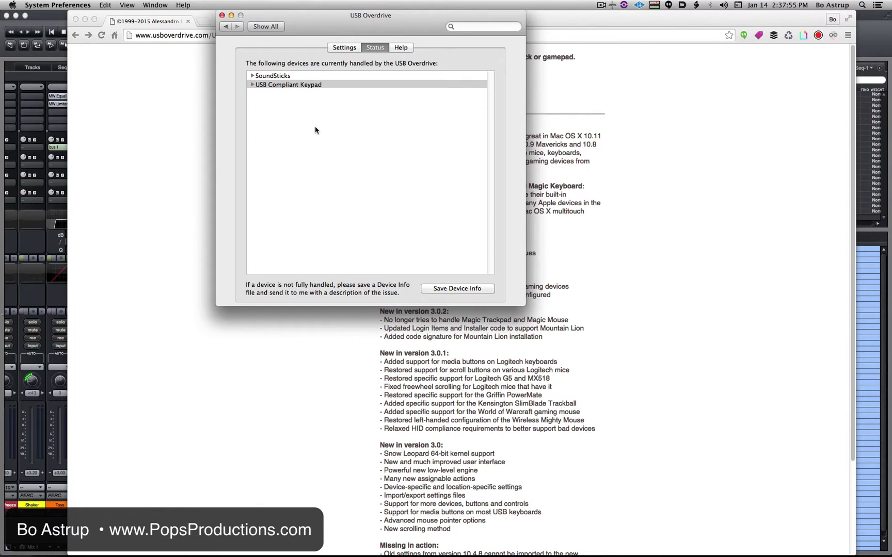
pyautogui.click(345, 48)
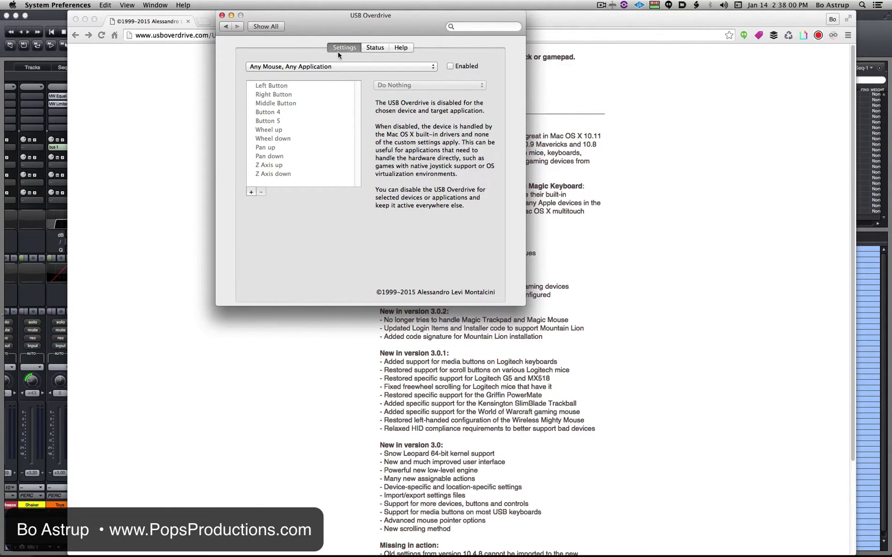
# Step: Duplicate the settings as a Keyboard set for Digital Performer, USB Compliant Keypad at 0xfd511000
pyautogui.click(315, 69)
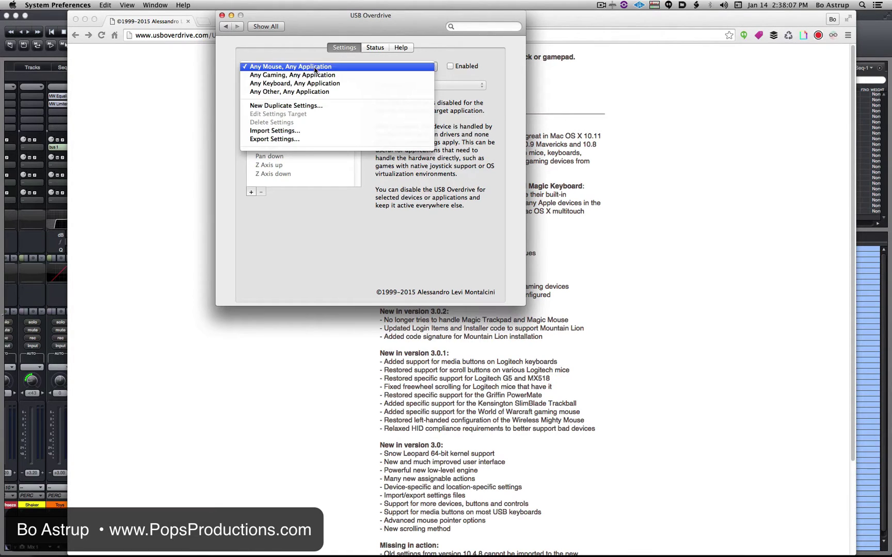
pyautogui.click(300, 106)
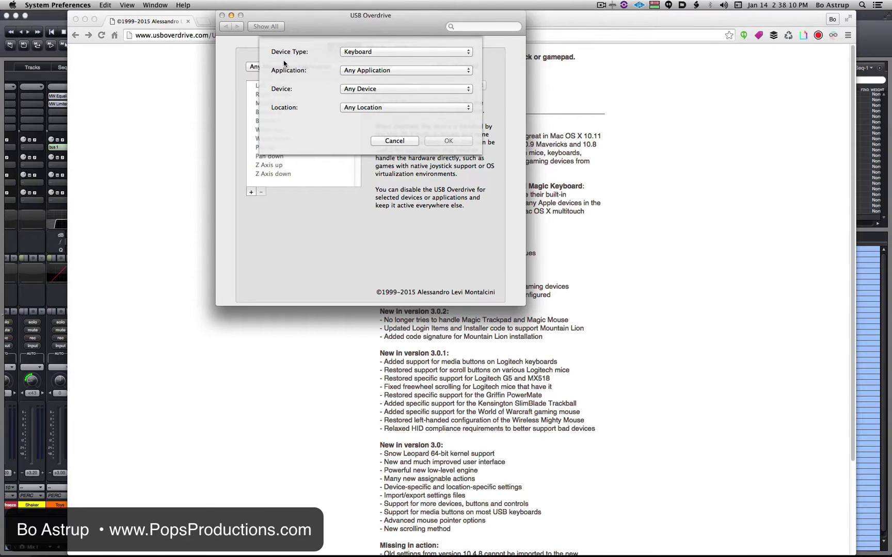
pyautogui.click(360, 52)
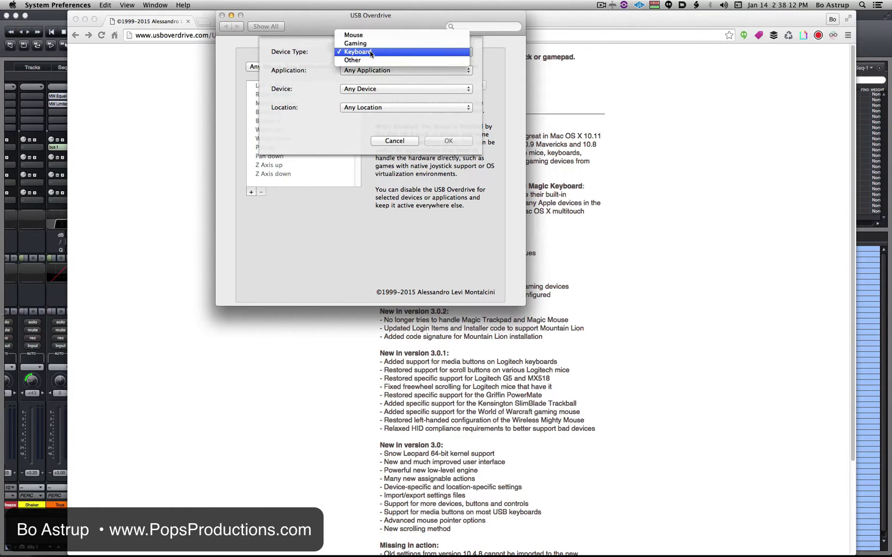
pyautogui.click(368, 52)
pyautogui.click(365, 72)
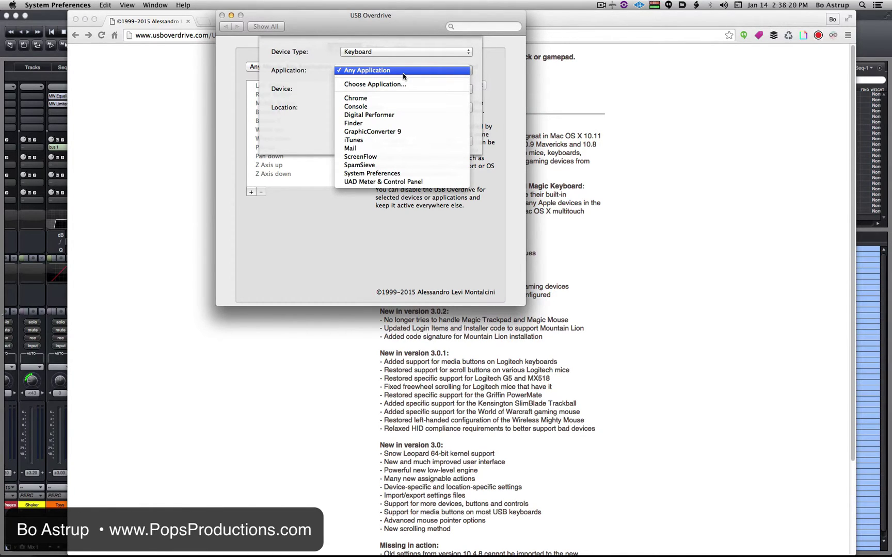
pyautogui.click(398, 117)
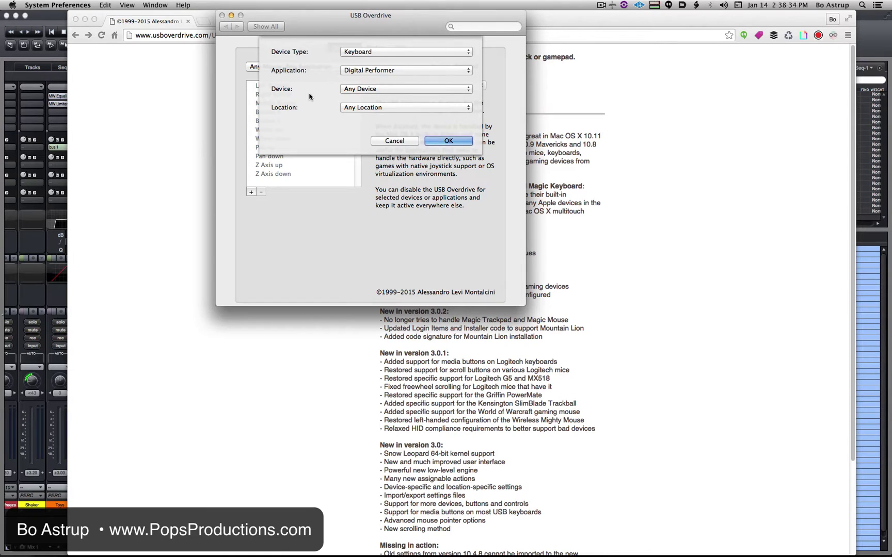
pyautogui.click(357, 90)
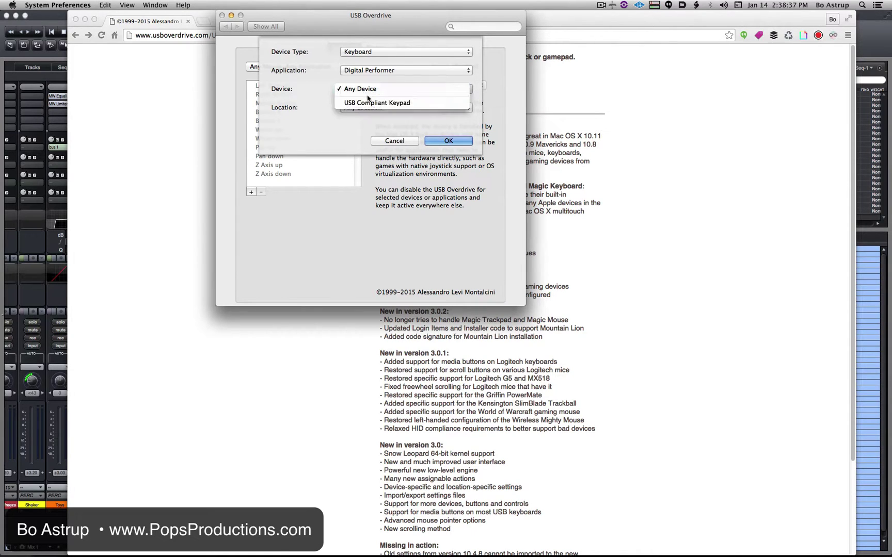
pyautogui.click(371, 103)
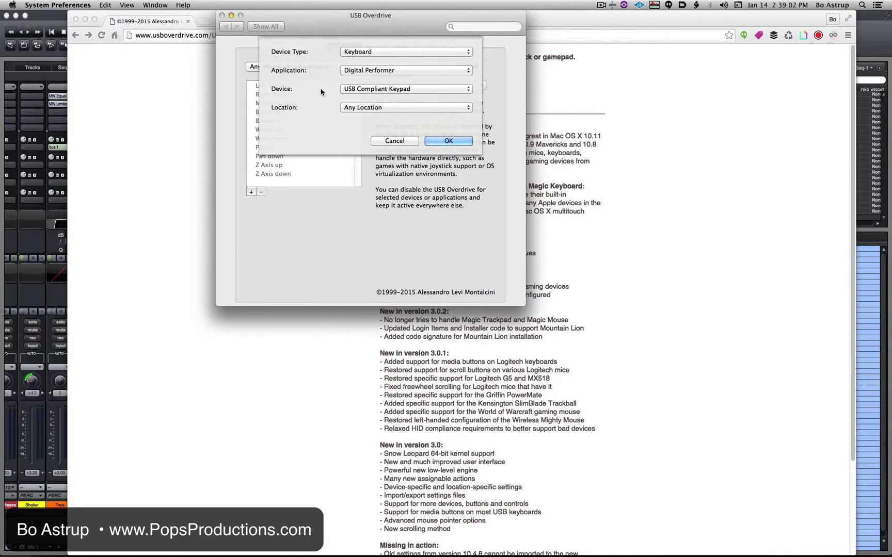
pyautogui.click(356, 107)
pyautogui.click(386, 130)
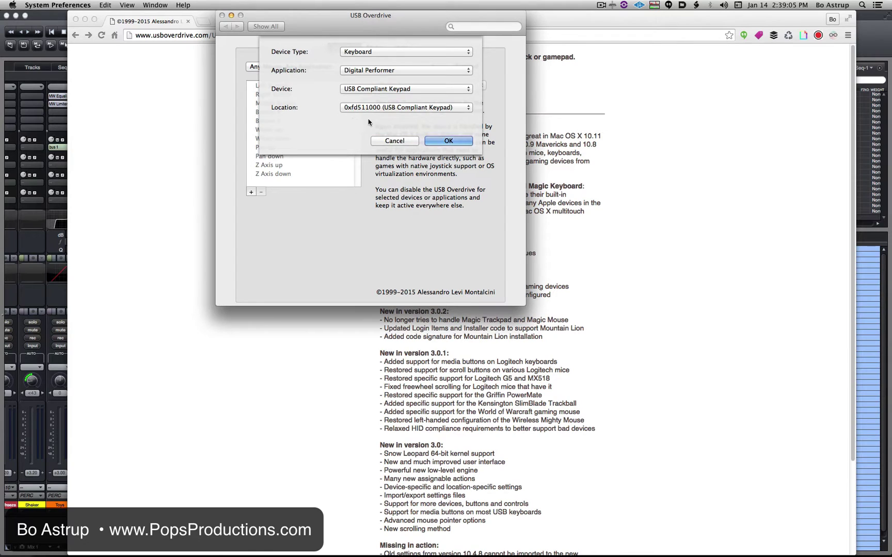
pyautogui.click(452, 145)
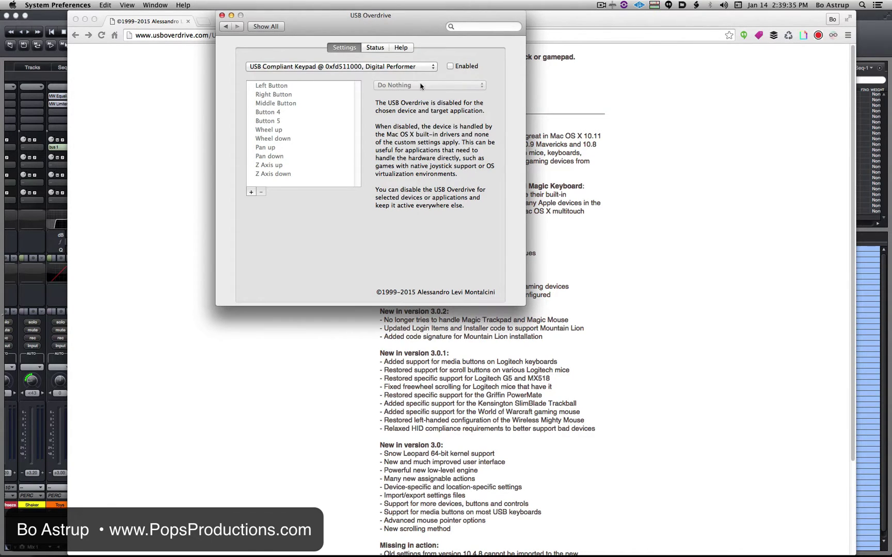
# Step: Enable the Digital Performer keypad set and capture keypad 1 as a control sending Num+1
pyautogui.click(450, 66)
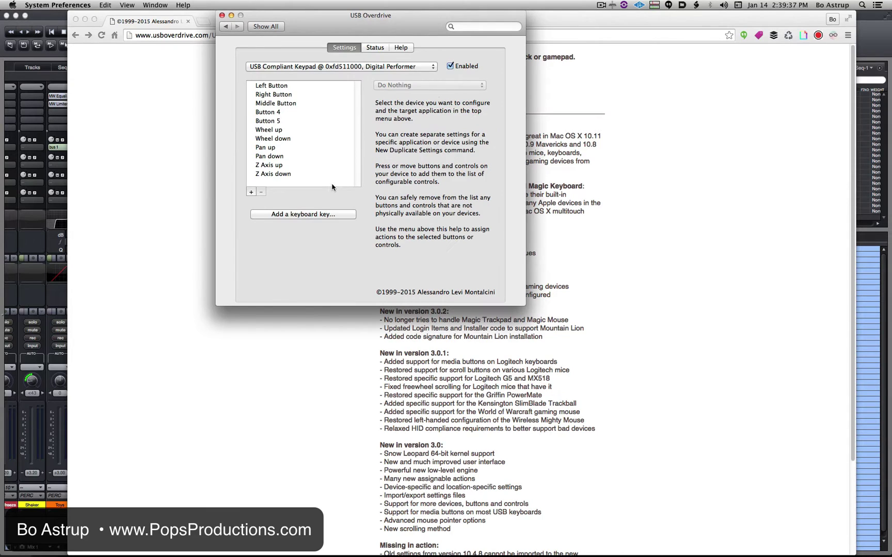
pyautogui.click(276, 87)
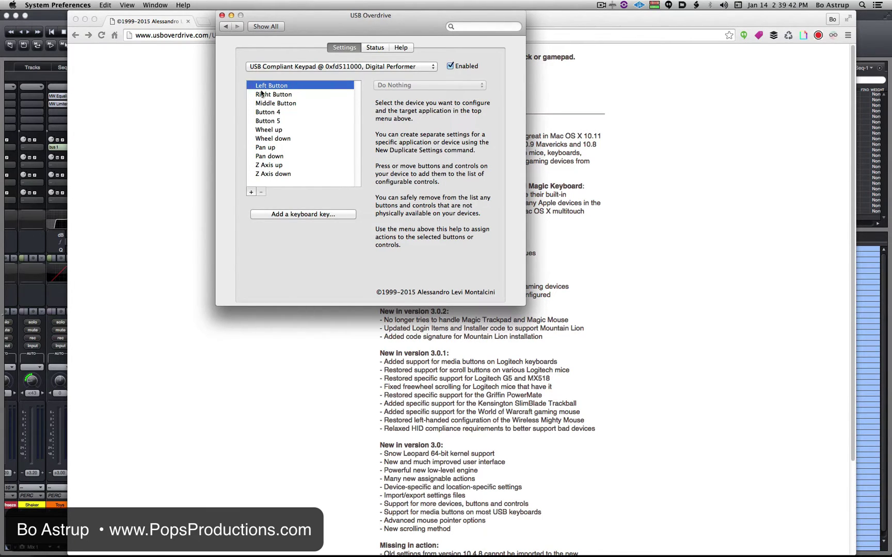
pyautogui.click(300, 215)
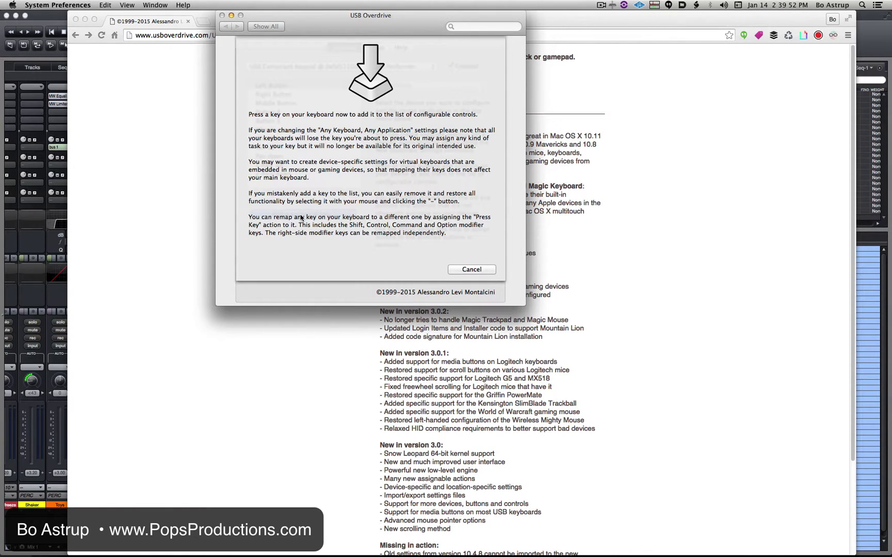
pyautogui.press('KP_1')
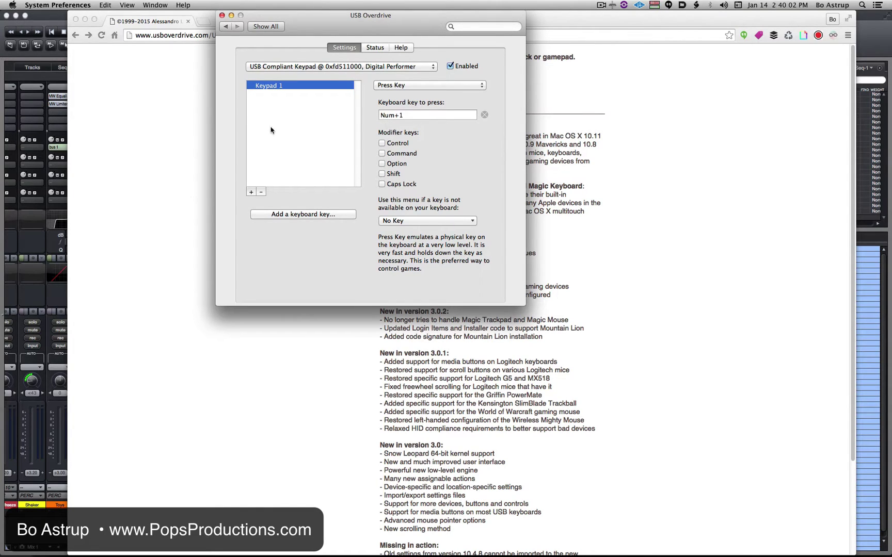
# Step: Search 'aux' in Digital Performer's Commands window to find Add Aux Track's shortcut
pyautogui.click(40, 58)
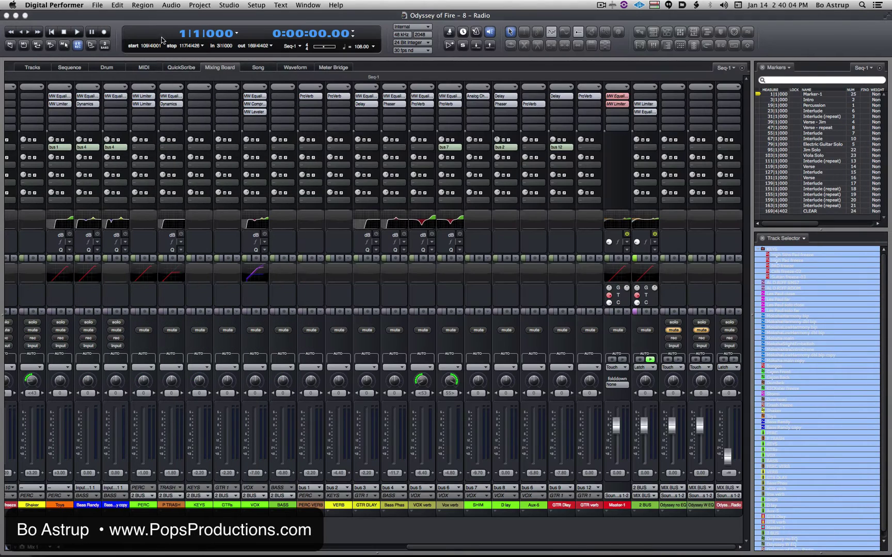
pyautogui.click(256, 5)
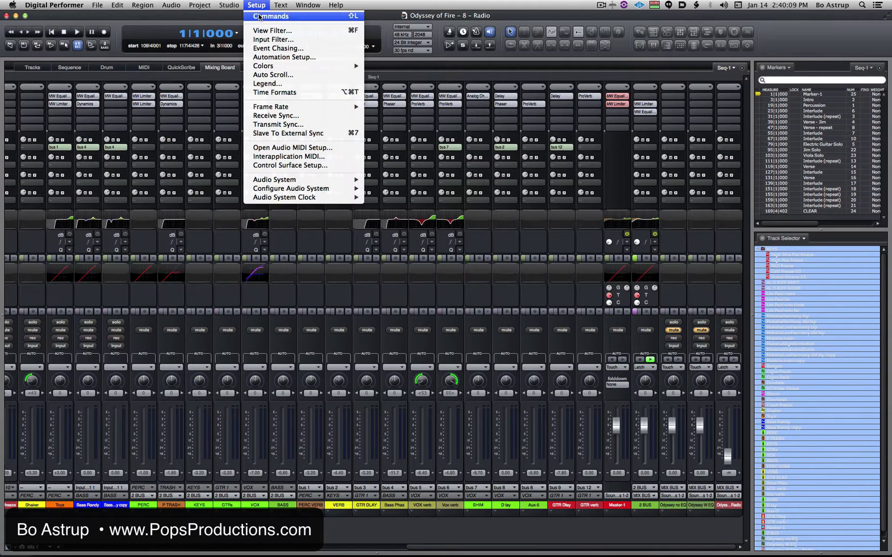
pyautogui.click(271, 16)
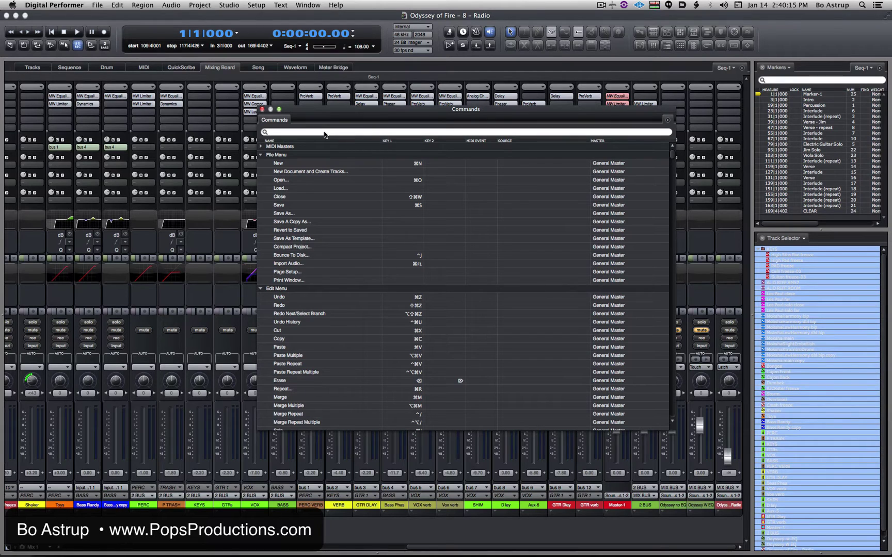
pyautogui.write('aux')
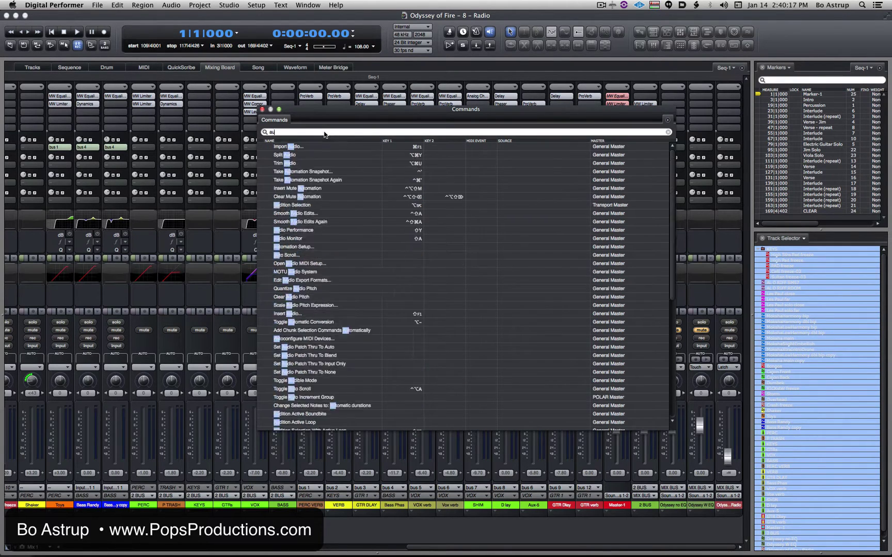
pyautogui.press('BackSpace')
pyautogui.press('BackSpace')
pyautogui.press('BackSpace')
pyautogui.press('BackSpace')
pyautogui.click(314, 147)
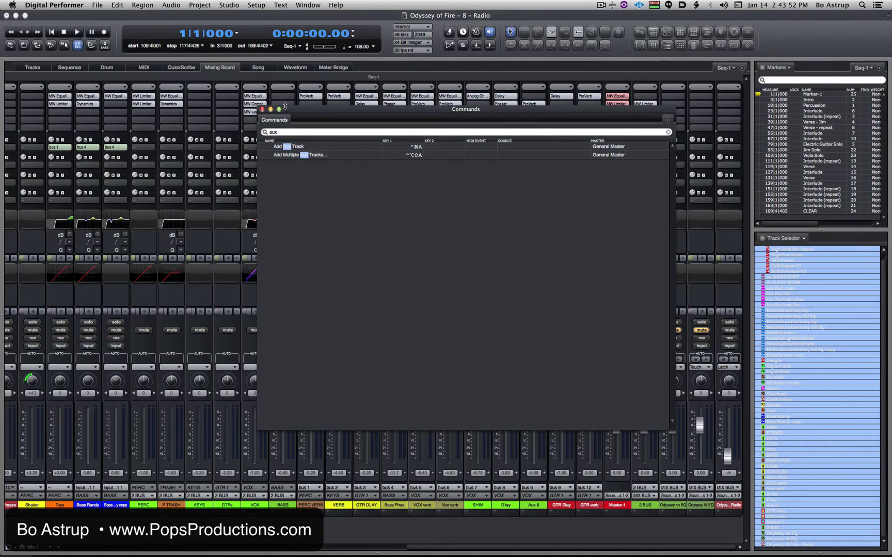
pyautogui.click(9, 5)
# Step: Show USB Overdrive's USB Compliant Keypad settings for Digital Performer
pyautogui.click(31, 48)
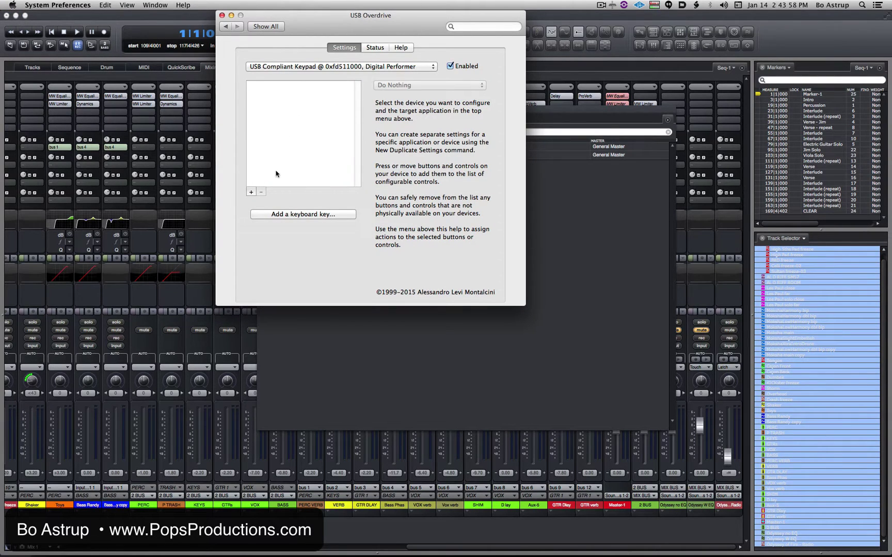
pyautogui.click(306, 67)
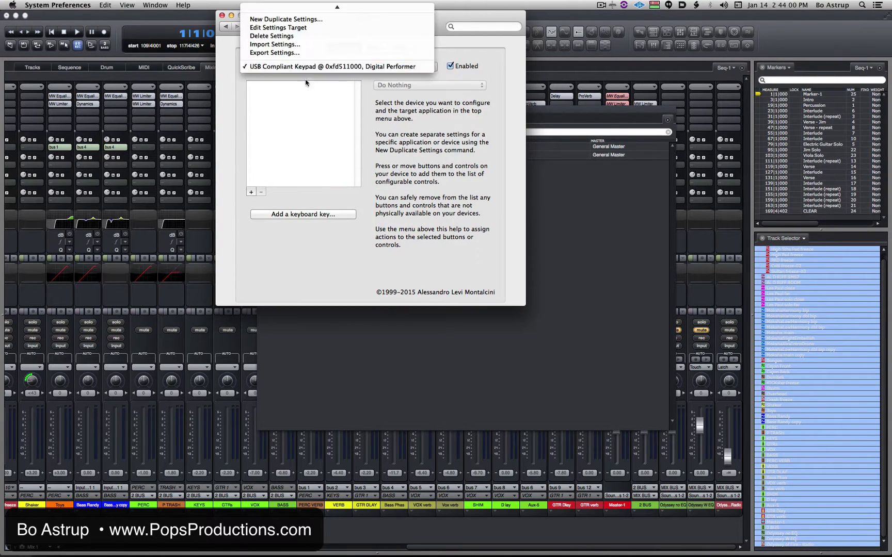
pyautogui.click(317, 98)
# Step: Add keypad 1 as a control that sends Control+Command+a
pyautogui.click(297, 216)
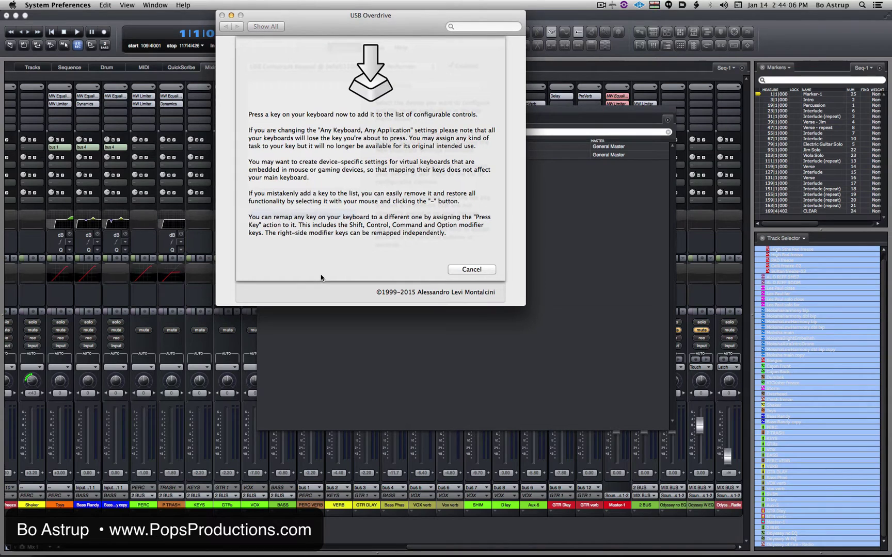
pyautogui.press('KP_1')
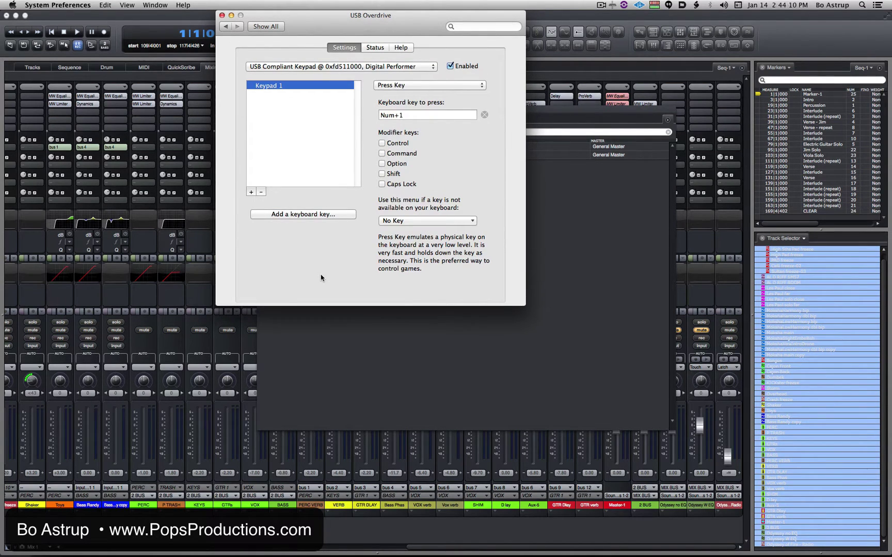
pyautogui.press('Tab')
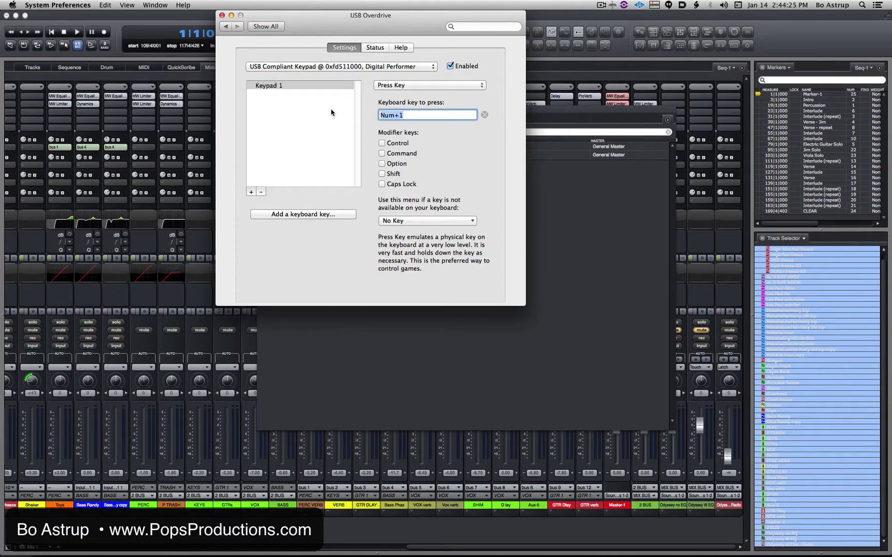
pyautogui.press('BackSpace')
pyautogui.click(383, 143)
pyautogui.press('a')
pyautogui.click(383, 143)
pyautogui.click(383, 153)
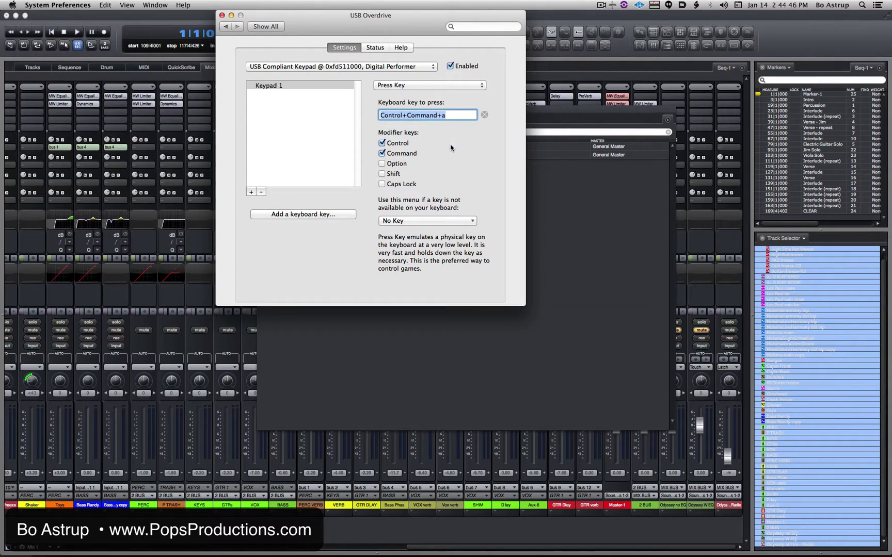
pyautogui.click(305, 133)
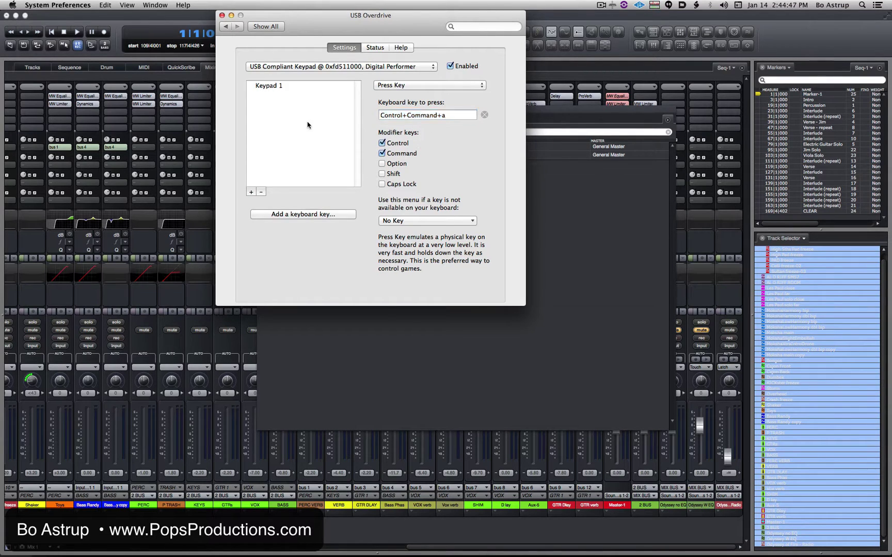
pyautogui.click(271, 85)
pyautogui.click(285, 109)
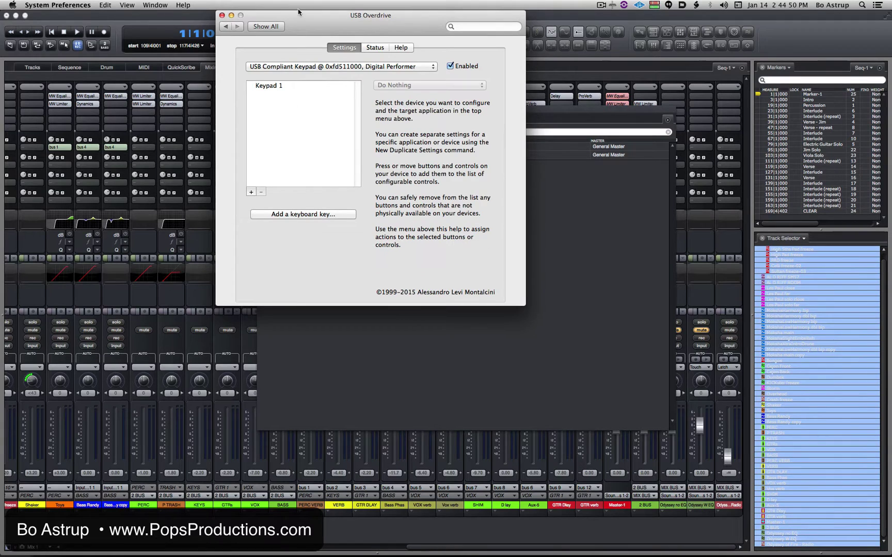
# Step: Trigger Add Aux Track twice, creating Aux-1 and Aux-2 on the Mixing Board
pyautogui.click(166, 17)
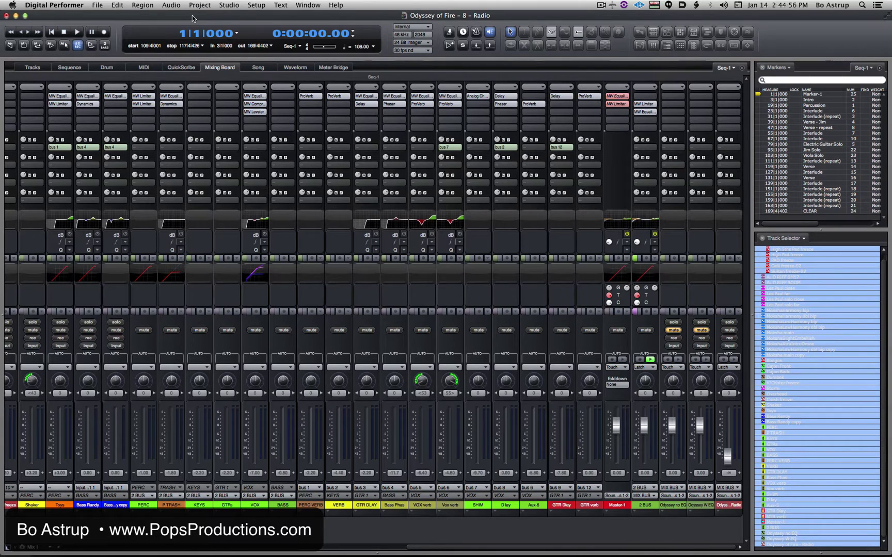
pyautogui.press('super+alt+shift+a')
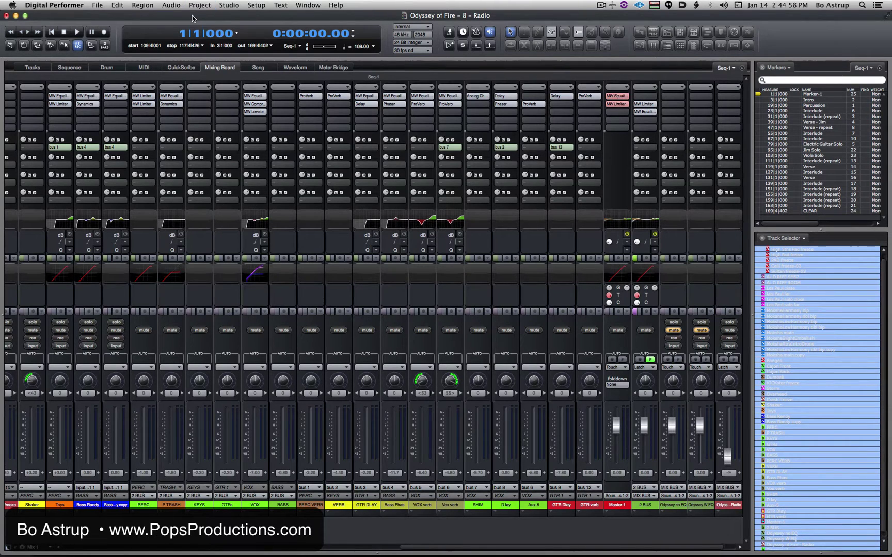
pyautogui.hscroll(1, 553, 547)
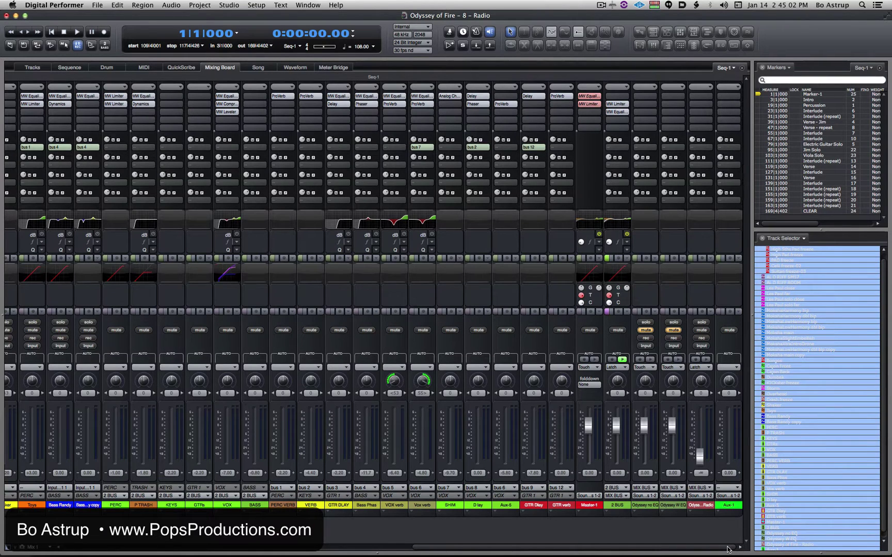
pyautogui.press('super+alt+shift+a')
pyautogui.hscroll(1, 711, 548)
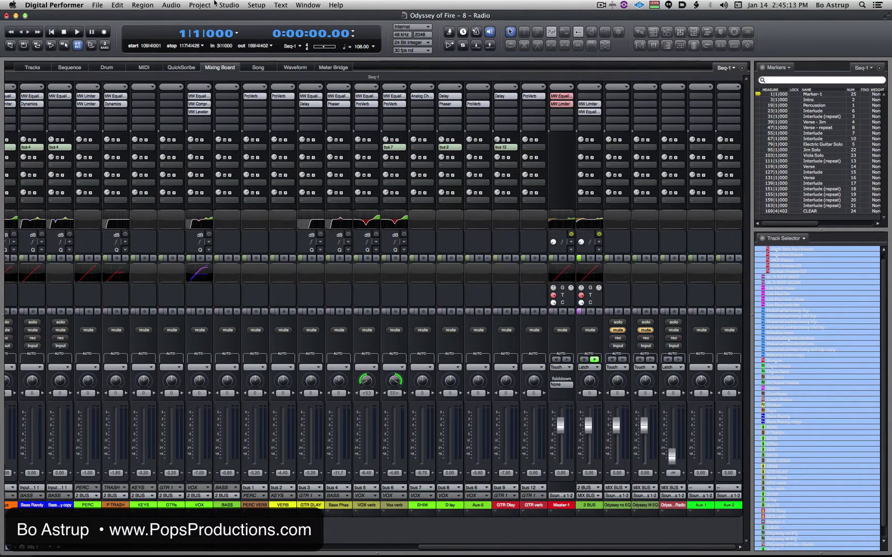
pyautogui.click(255, 5)
# Step: Change Add Aux Track's Key 1 shortcut to Control+Option+Shift+Command+A in the Commands window
pyautogui.click(270, 16)
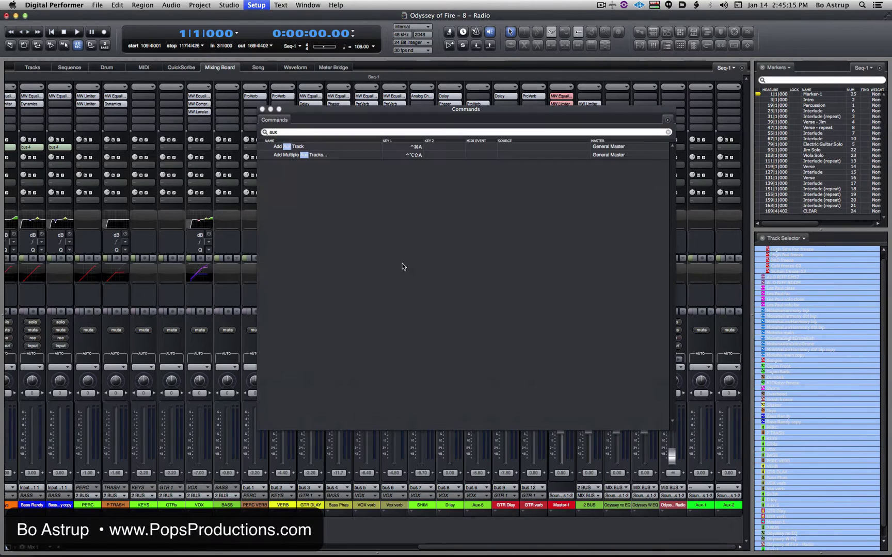
pyautogui.click(411, 147)
pyautogui.click(411, 149)
pyautogui.press('ctrl+super+a')
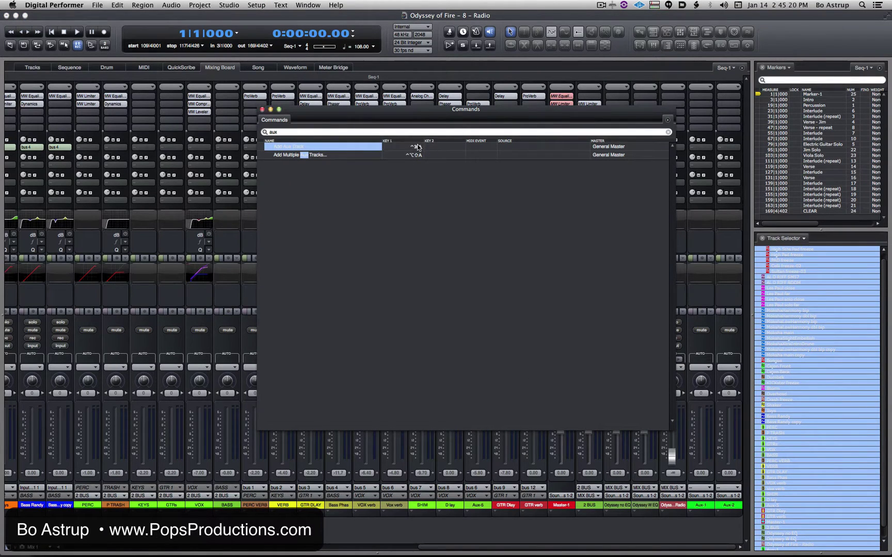
pyautogui.click(422, 148)
pyautogui.press('ctrl+alt+shift+super+a')
pyautogui.click(367, 180)
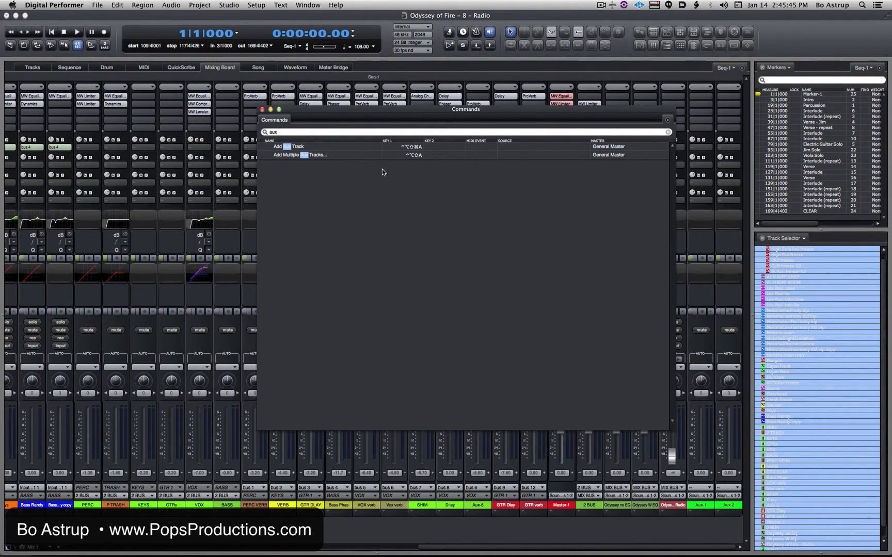
pyautogui.press('Escape')
pyautogui.click(12, 5)
# Step: Add Option and Shift to keypad 1 so it sends Control+Command+Option+Shift+a
pyautogui.click(31, 48)
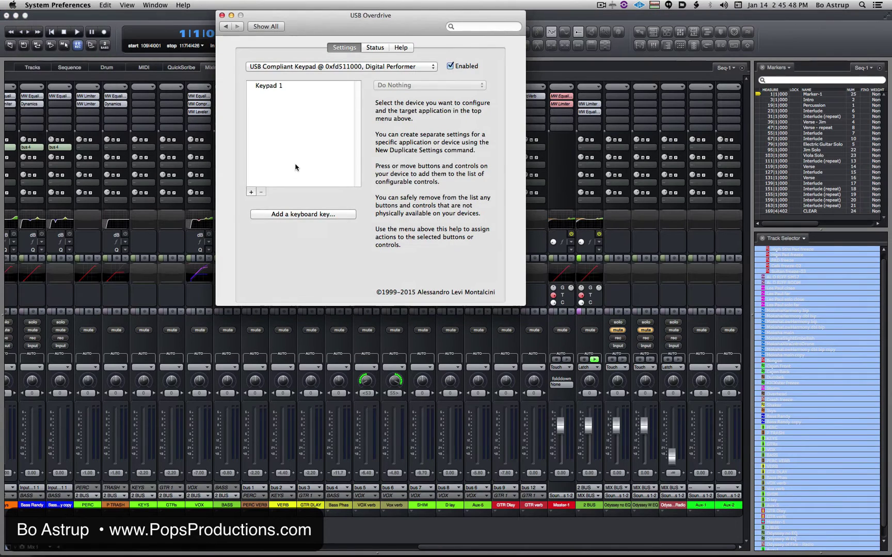
pyautogui.click(381, 164)
pyautogui.click(382, 174)
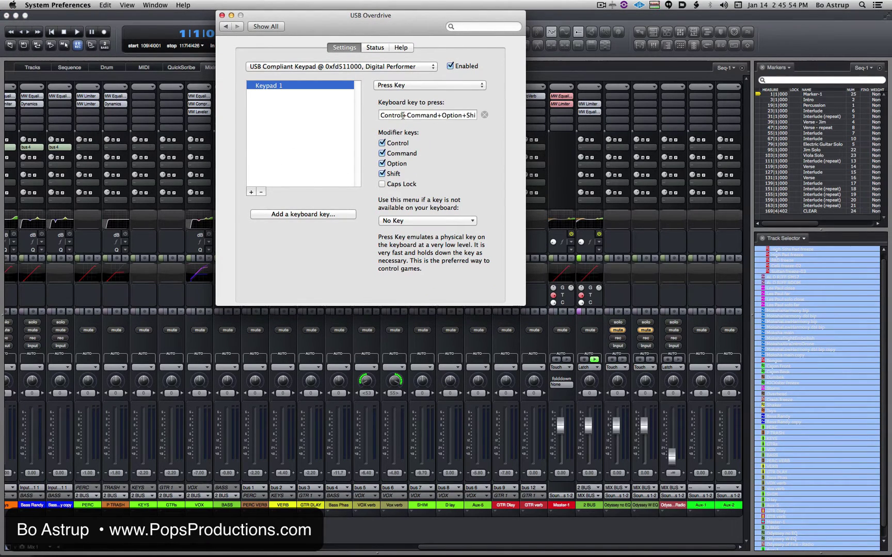
pyautogui.moveTo(384, 114); pyautogui.dragTo(500, 118)
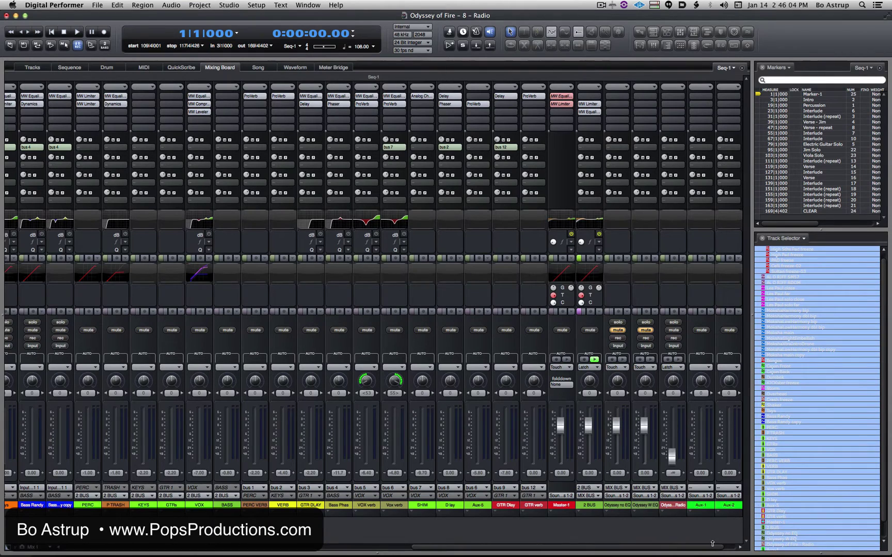
# Step: Assign Control+Option+Shift+Command+Left Arrow to Zoom All The Way Out Horizontally
pyautogui.hscroll(1, 721, 550)
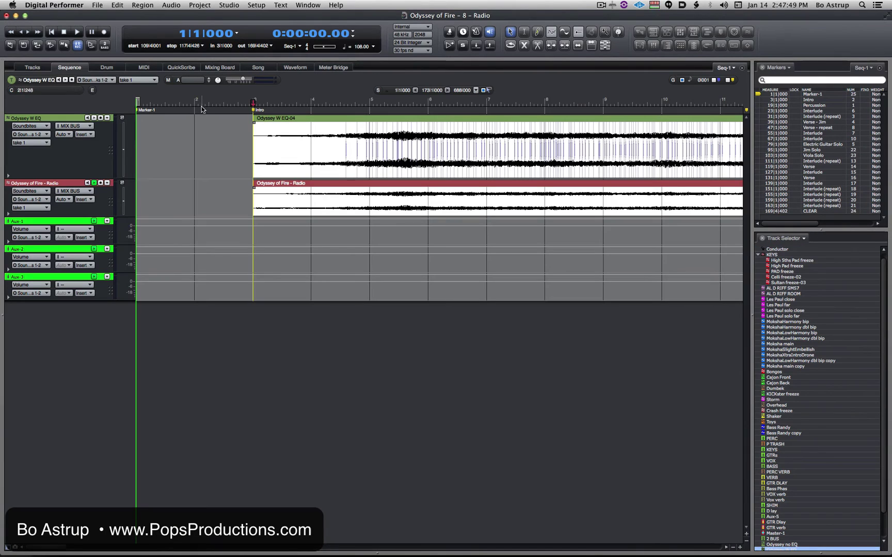
pyautogui.click(222, 5)
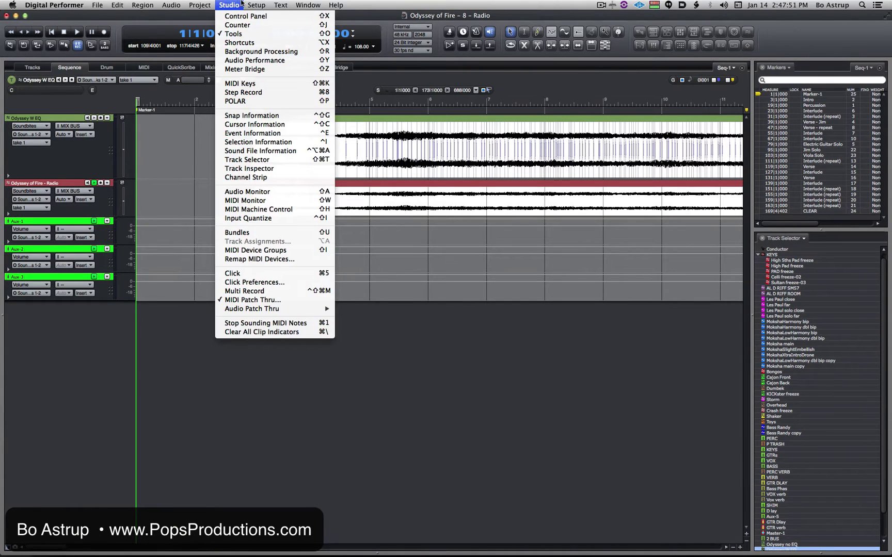
pyautogui.click(269, 16)
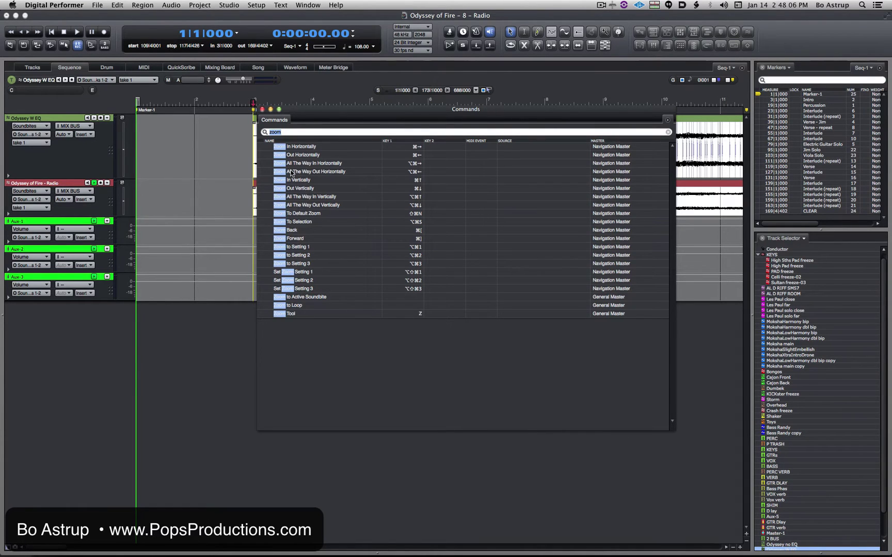
pyautogui.click(410, 172)
pyautogui.click(410, 172)
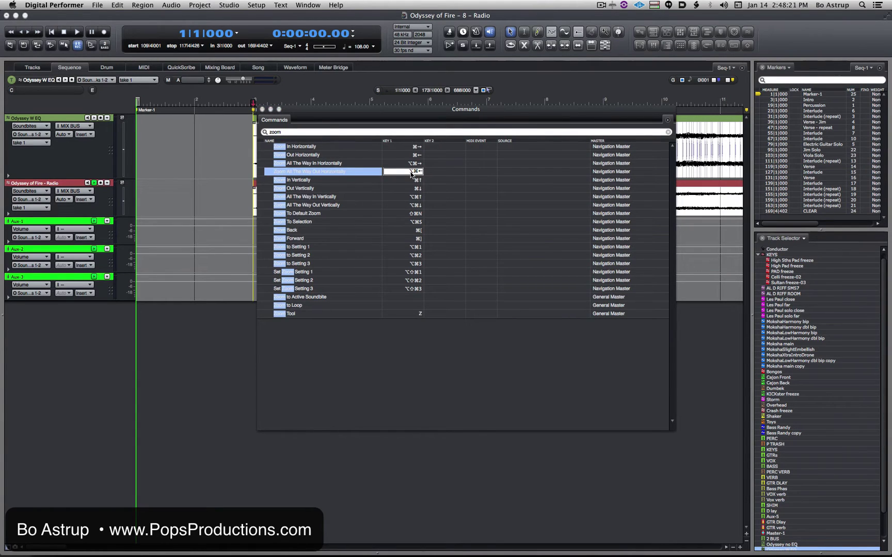
pyautogui.press('ctrl+alt+shift+super+Left')
pyautogui.click(234, 103)
pyautogui.click(263, 110)
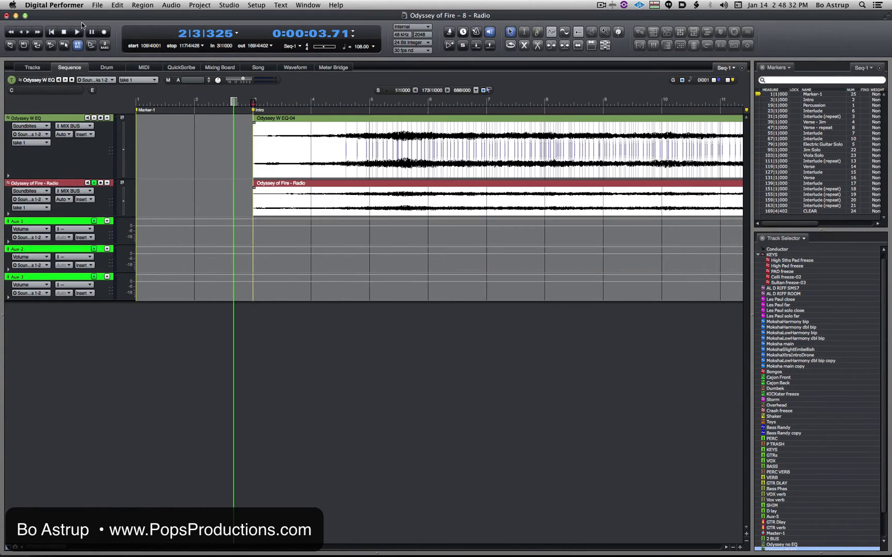
# Step: Open USB Overdrive in System Preferences and select the USB keypad setting for Digital Performer
pyautogui.click(12, 5)
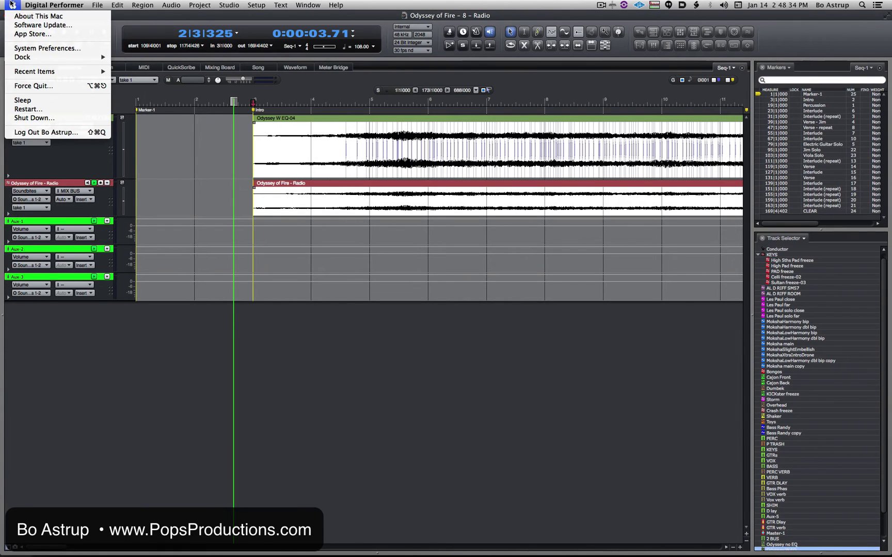
pyautogui.click(25, 50)
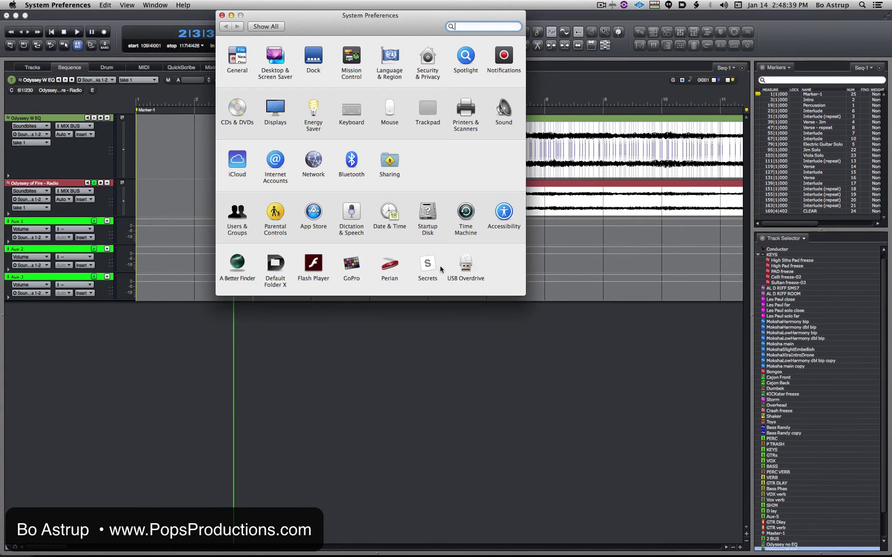
pyautogui.click(467, 268)
pyautogui.click(304, 67)
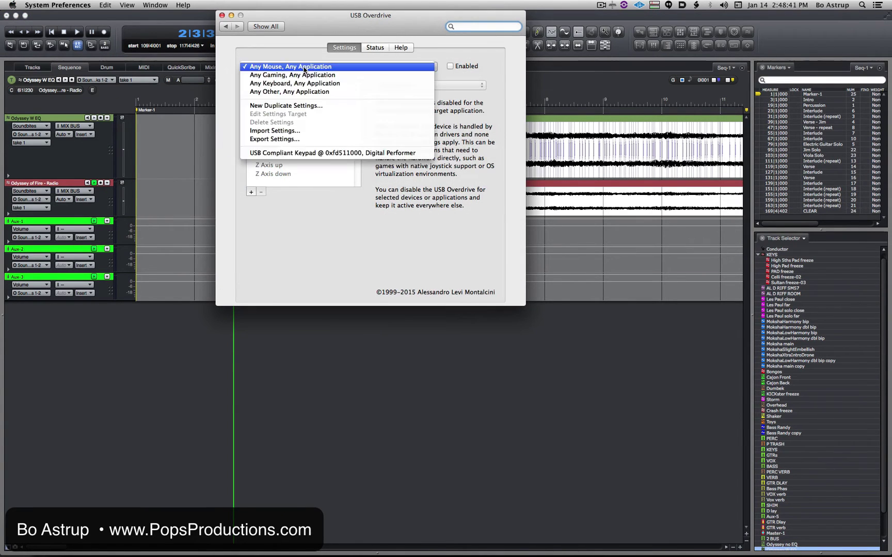
pyautogui.click(310, 156)
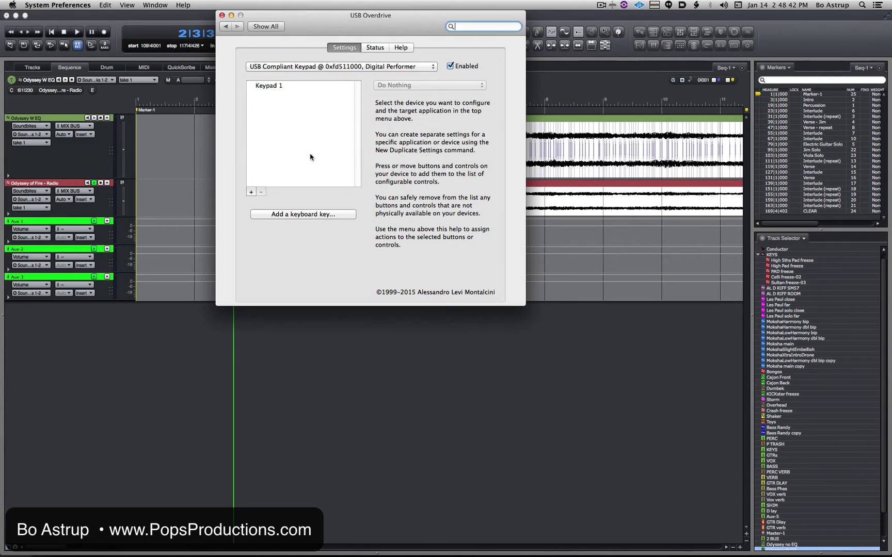
# Step: Add keypad key 7 sending Left arrow with Control, Command, Option and Shift
pyautogui.click(286, 215)
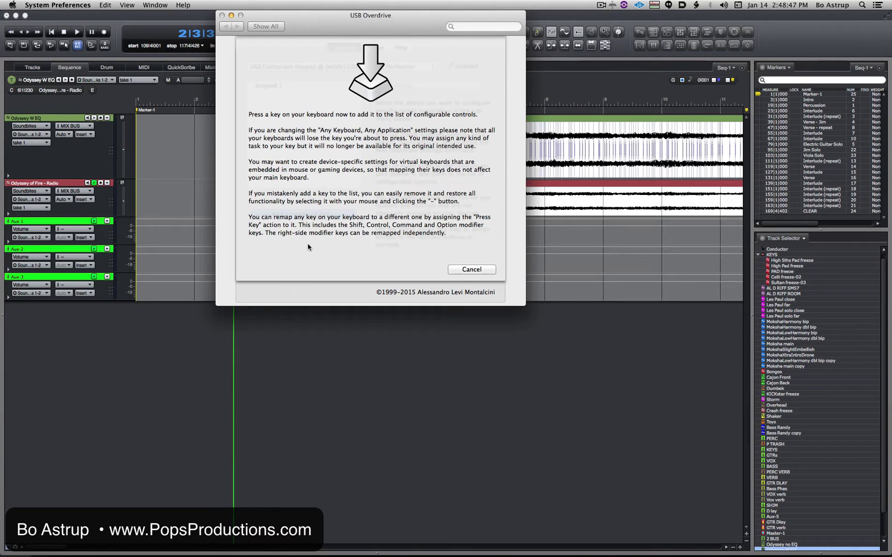
pyautogui.press('KP_7')
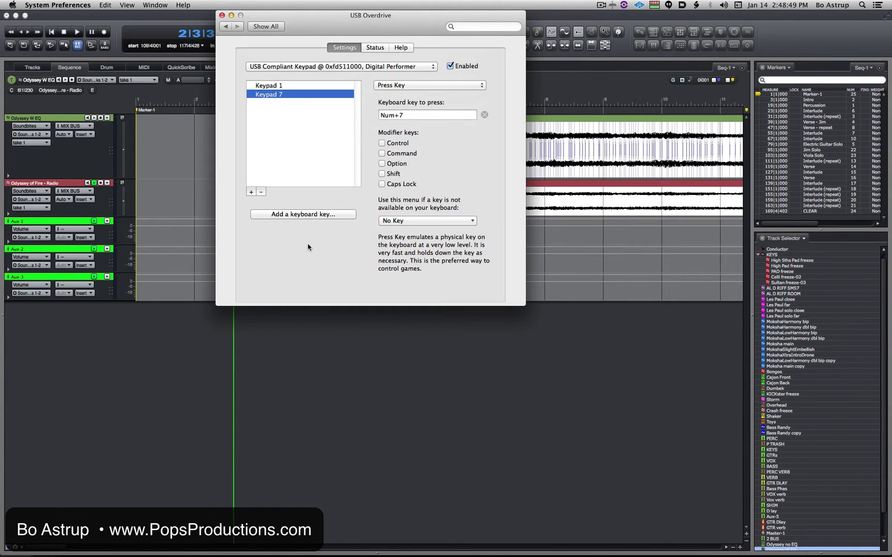
pyautogui.click(376, 118)
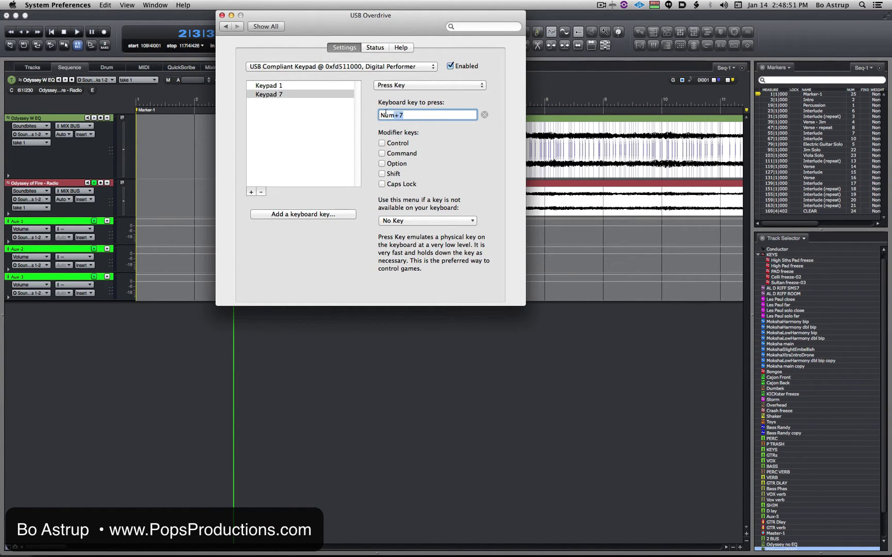
pyautogui.press('Left')
pyautogui.click(381, 144)
pyautogui.click(382, 154)
pyautogui.click(382, 164)
pyautogui.click(382, 174)
pyautogui.click(326, 129)
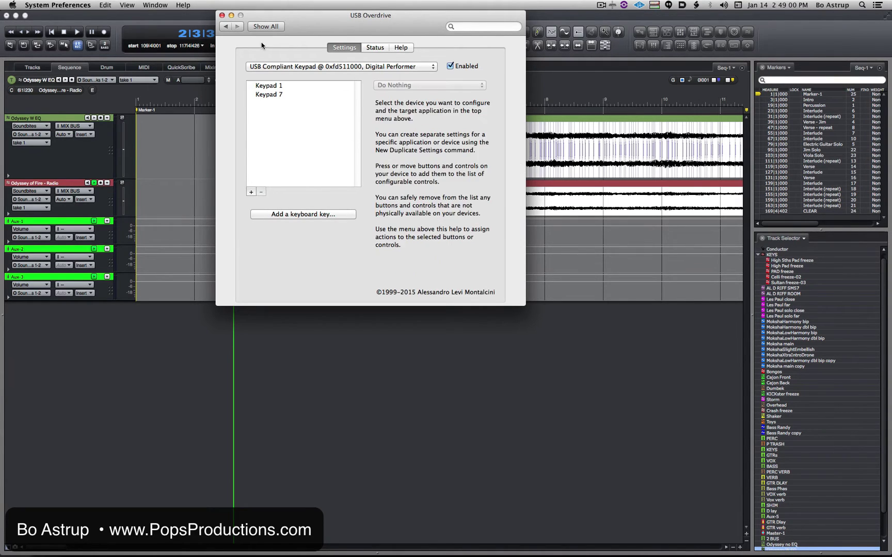
# Step: Zoom out to the whole song with keypad 7, then assign Zoom Back Ctrl+Opt+Shift+Cmd+[
pyautogui.click(222, 15)
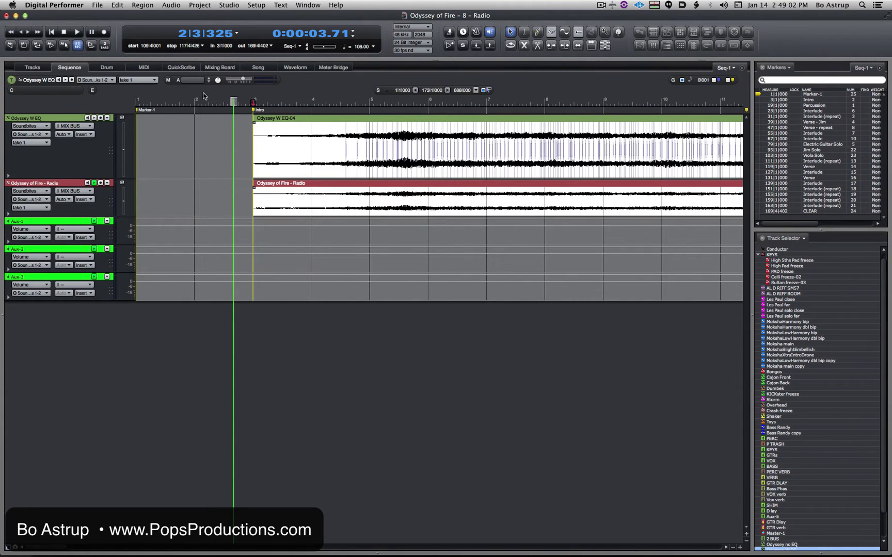
pyautogui.press('ctrl+alt+shift+super+Left')
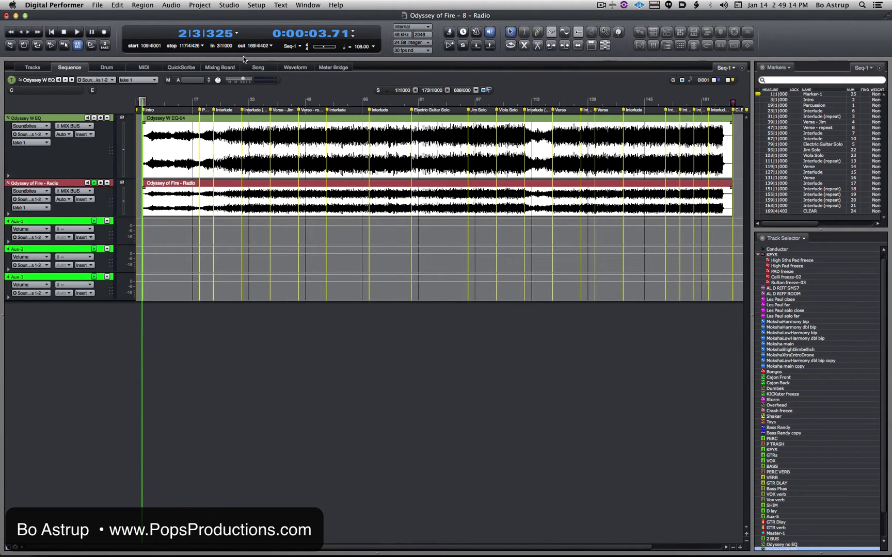
pyautogui.click(229, 5)
pyautogui.moveTo(257, 5)
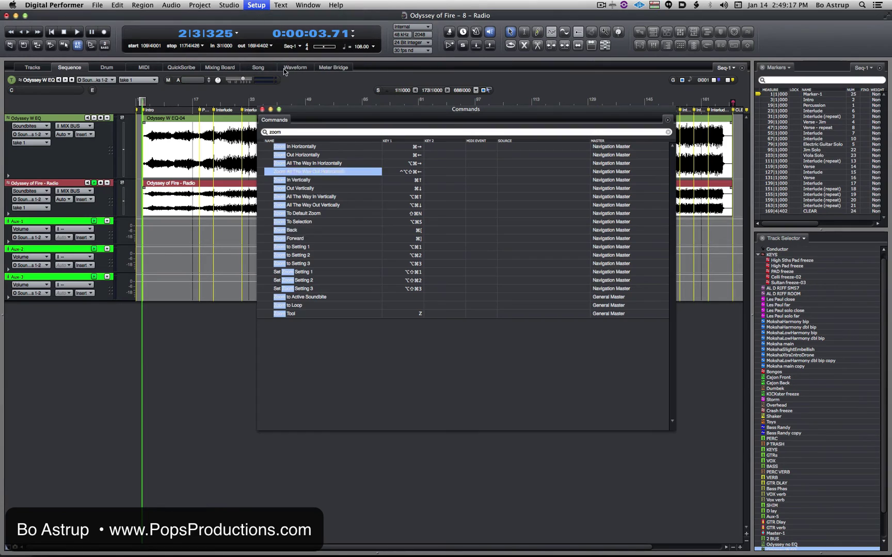
pyautogui.click(303, 230)
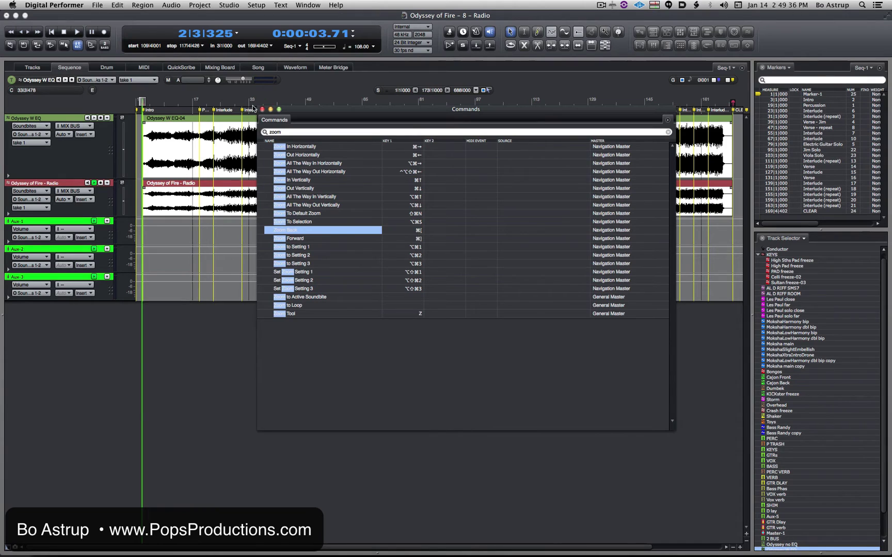
pyautogui.click(413, 232)
pyautogui.press('ctrl+alt+shift+super+bracketleft')
# Step: Return to USB Overdrive in System Preferences and select the Digital Performer keypad setting
pyautogui.click(262, 110)
pyautogui.click(13, 5)
pyautogui.click(31, 48)
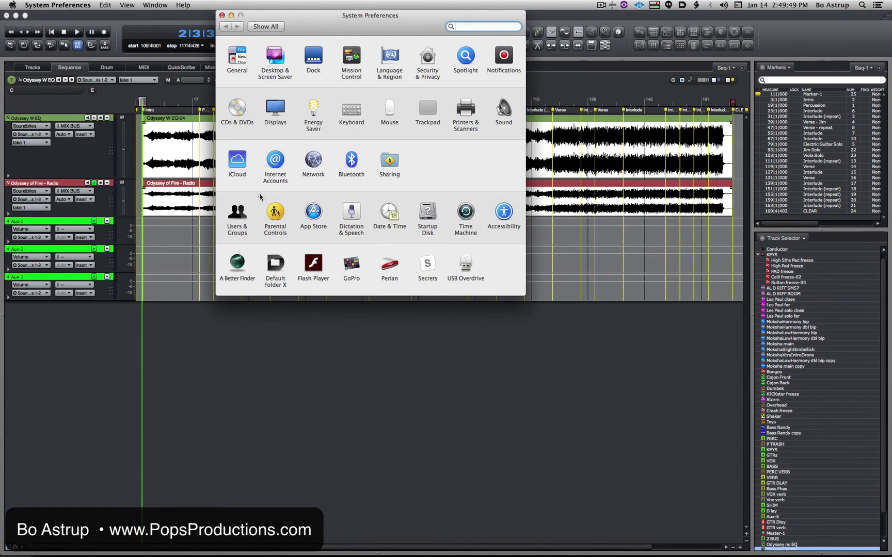
pyautogui.click(465, 266)
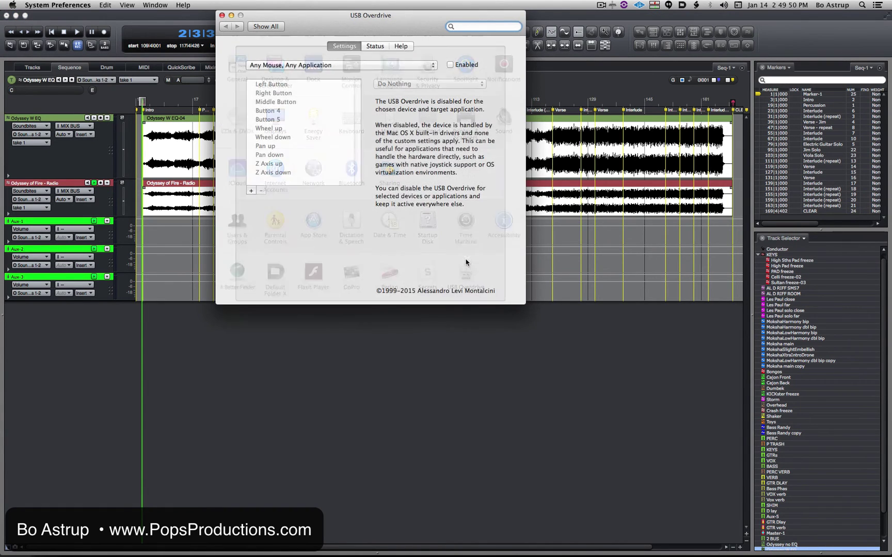
pyautogui.click(289, 66)
pyautogui.click(283, 153)
# Step: Add keypad key 9 sending [ with Control, Command, Option and Shift
pyautogui.click(284, 214)
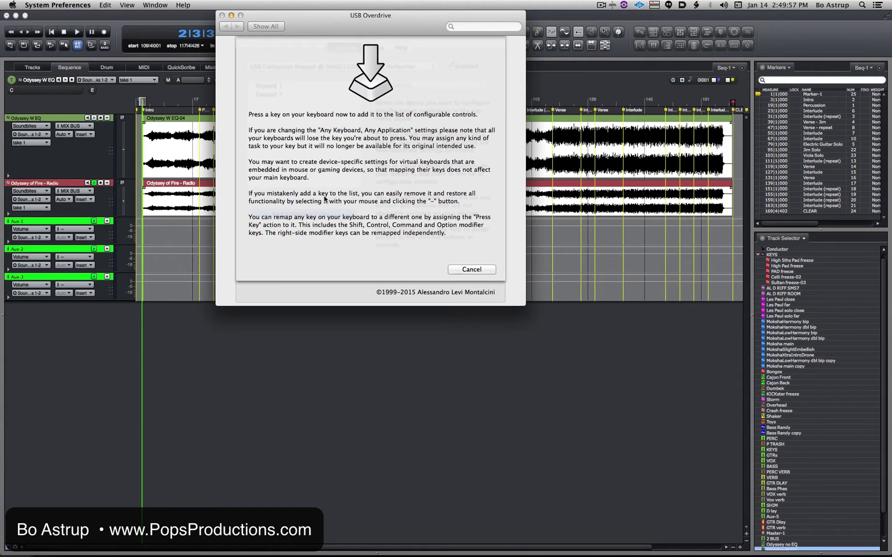
pyautogui.press('KP_9')
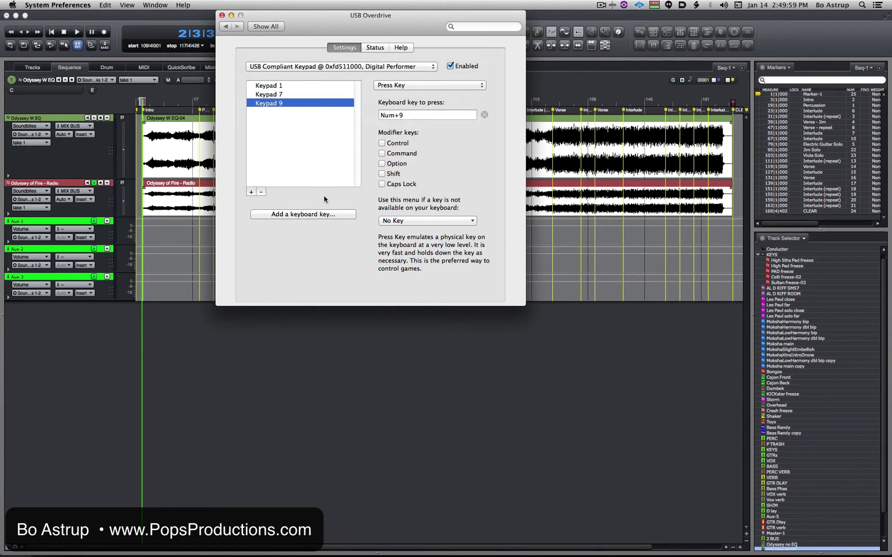
pyautogui.press('Tab')
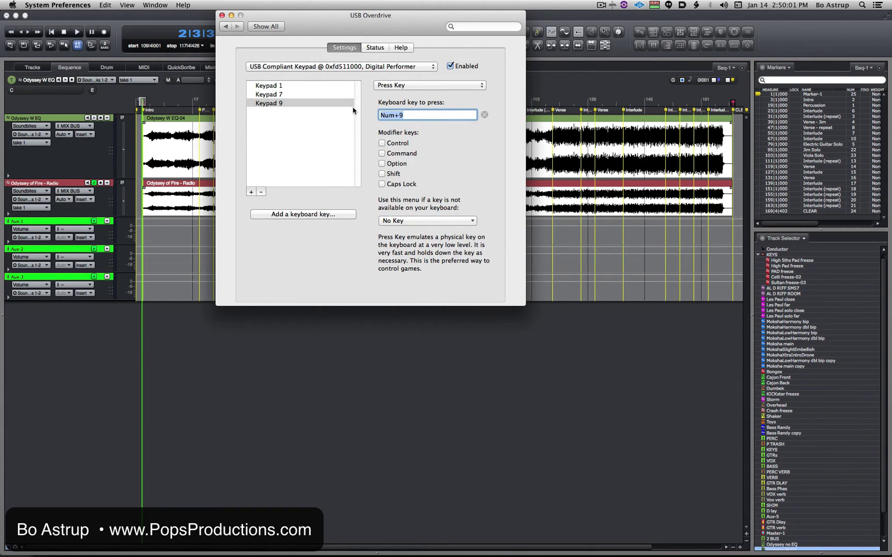
pyautogui.press('BackSpace')
pyautogui.click(382, 143)
pyautogui.click(382, 153)
pyautogui.click(382, 163)
pyautogui.click(382, 174)
pyautogui.click(313, 166)
# Step: Back in Digital Performer, test zoom back, then zoom the timeline in and out
pyautogui.click(165, 19)
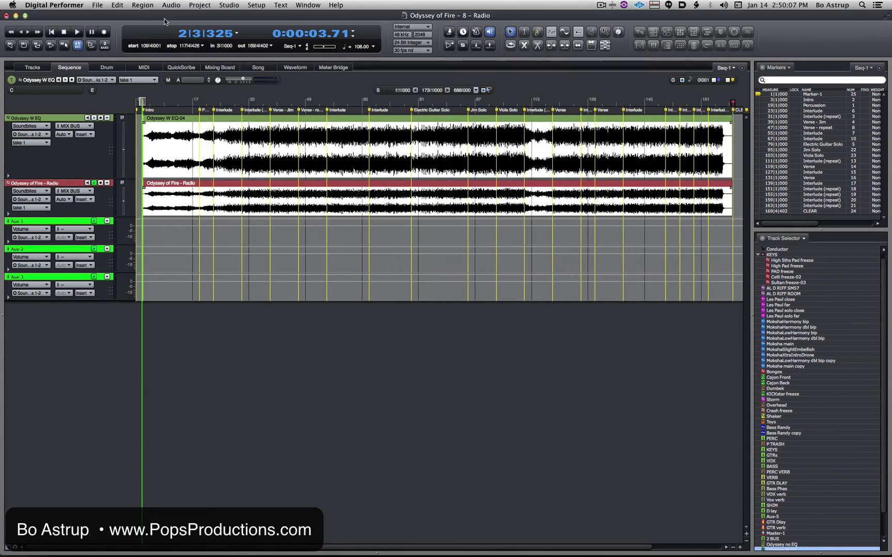
pyautogui.press('ctrl+super+alt+shift+bracketleft')
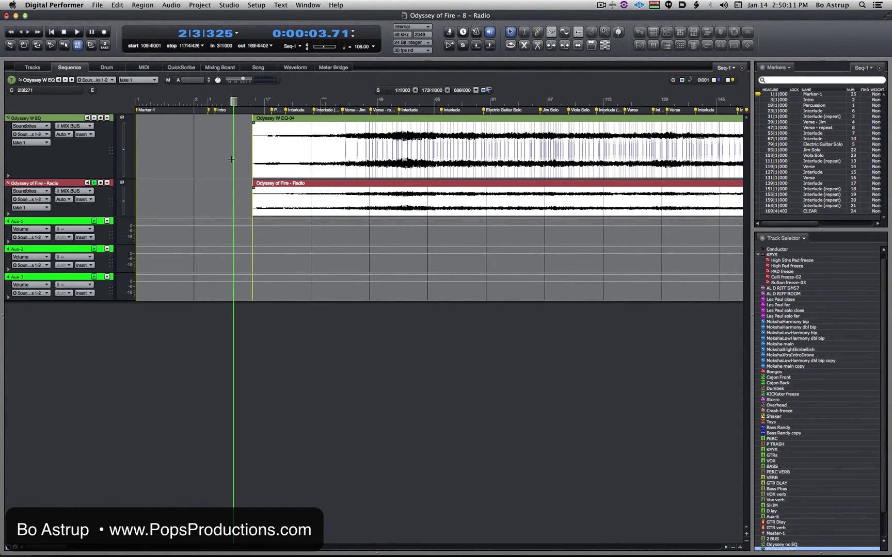
pyautogui.press('super+bracketright')
pyautogui.press('super+bracketleft')
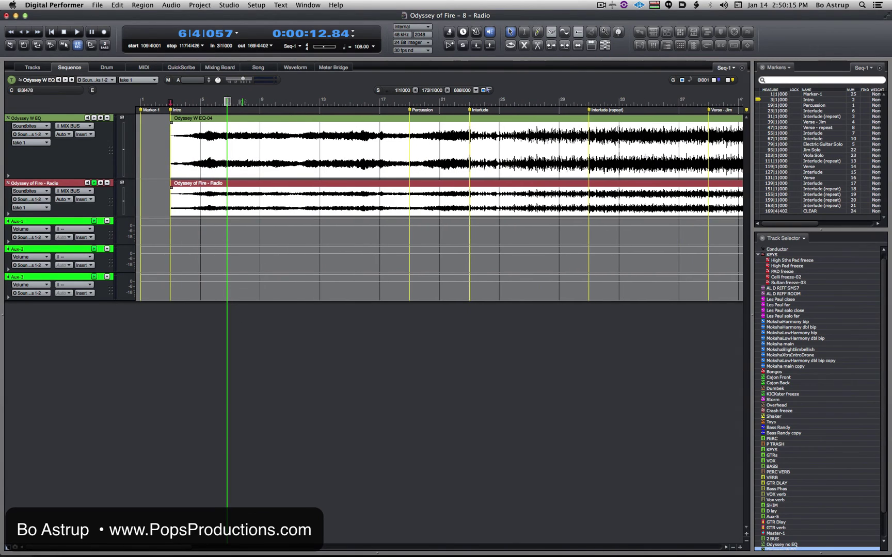
# Step: Place the playhead at measure 31 and test zooming in, back, and out to the whole song
pyautogui.click(589, 123)
pyautogui.press('super+bracketright')
pyautogui.press('super+bracketright')
pyautogui.press('super+bracketright')
pyautogui.press('super+bracketright')
pyautogui.press('super+bracketright')
pyautogui.press('super+bracketright')
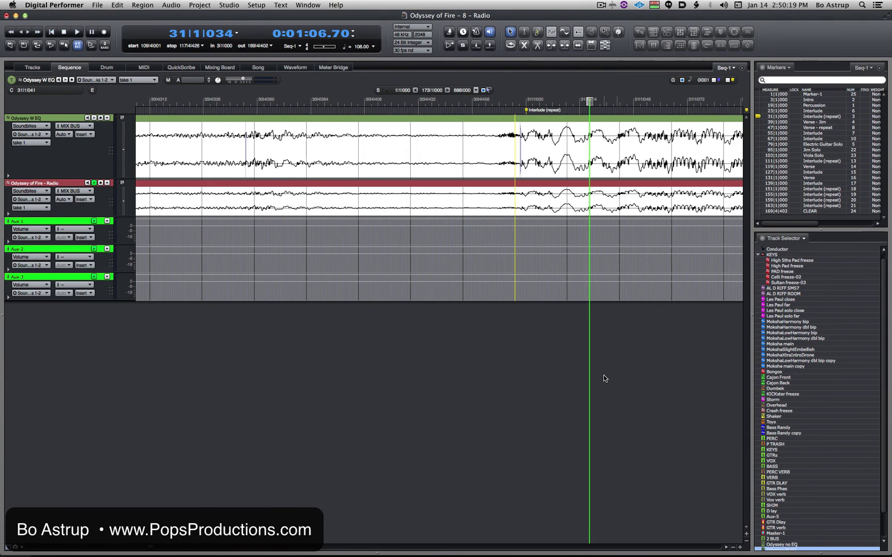
pyautogui.press('super+bracketleft')
pyautogui.press('super+bracketleft')
pyautogui.press('super+bracketleft')
pyautogui.press('super+bracketleft')
pyautogui.press('super+bracketleft')
pyautogui.press('super+bracketleft')
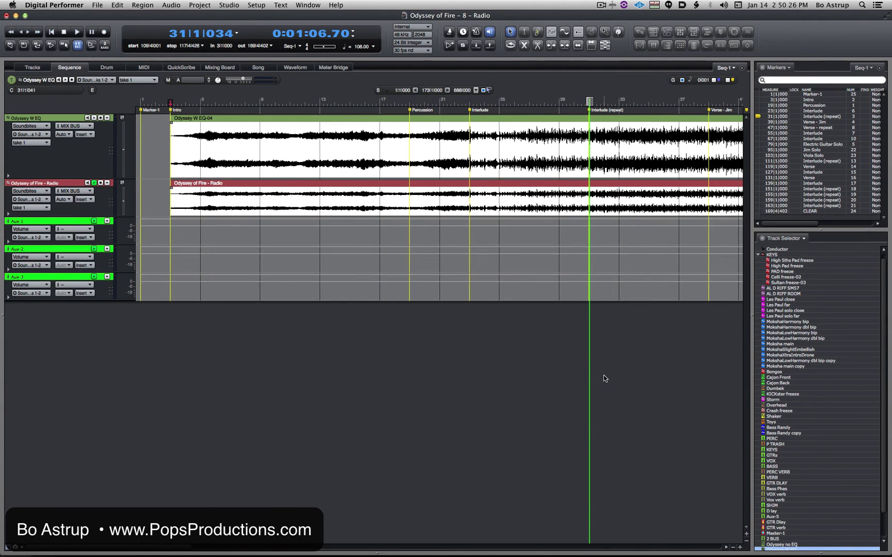
pyautogui.press('super+bracketleft')
pyautogui.press('super+bracketleft')
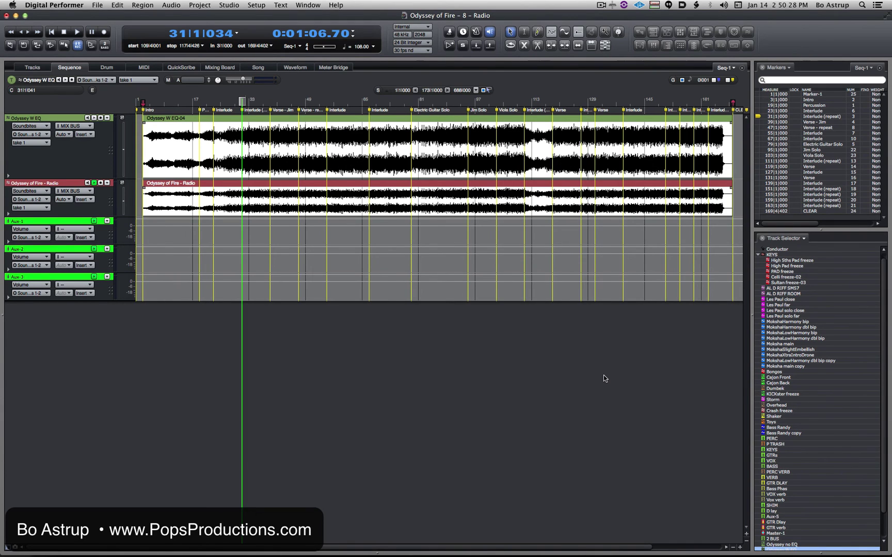
pyautogui.press('super+bracketright')
pyautogui.press('super+bracketright')
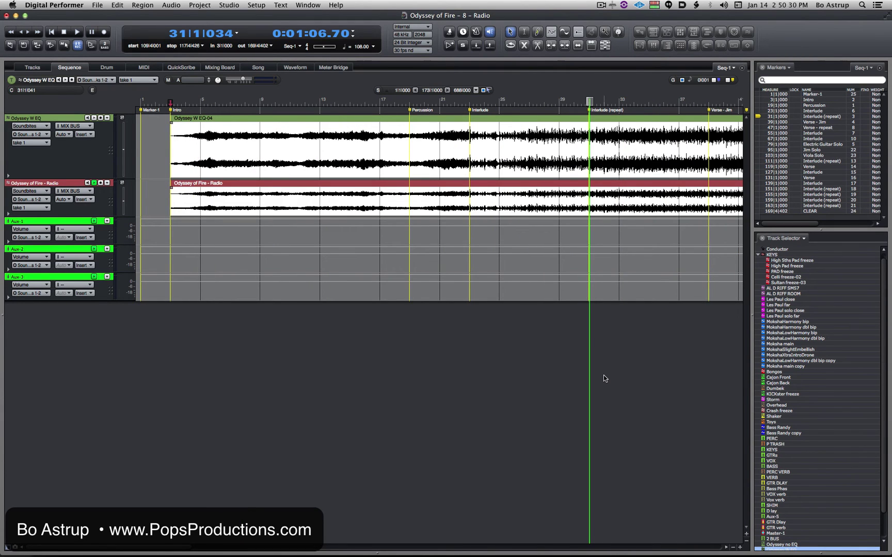
pyautogui.click(13, 5)
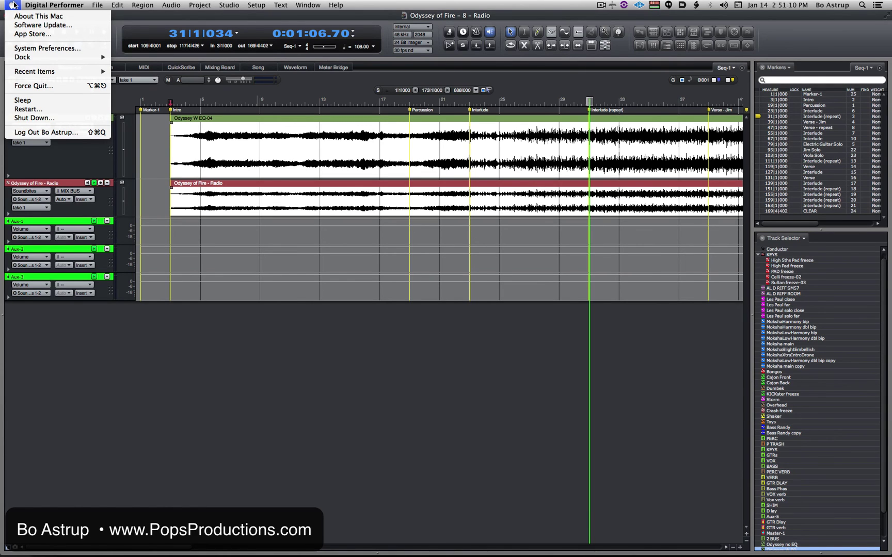
# Step: Open the USB Overdrive pane to review the Keypad 1, 7 and 9 mappings
pyautogui.click(24, 48)
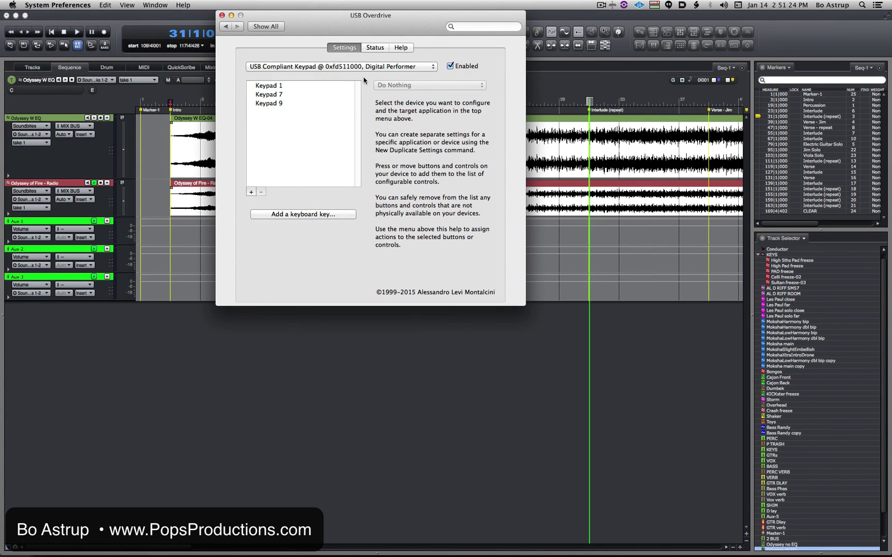